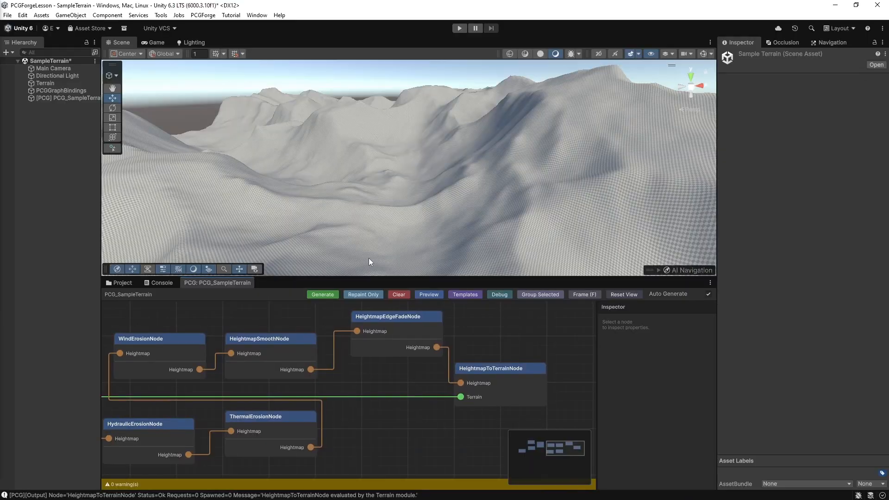
# Step: Add a Splatmap Preset node to the PCG graph below the HeightmapToTerrainNode
pyautogui.moveTo(371, 278); pyautogui.dragTo(371, 139)
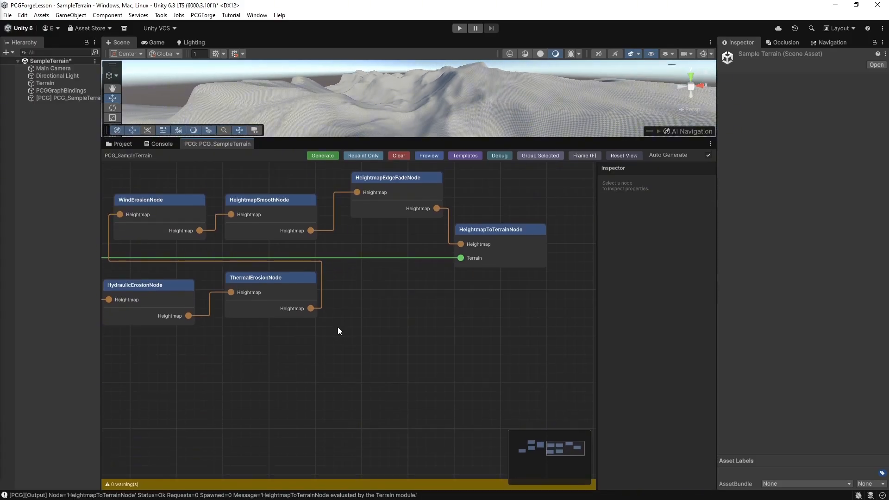
pyautogui.moveTo(338, 327); pyautogui.dragTo(500, 336, button='middle')
pyautogui.scroll(-6, 292, 359)
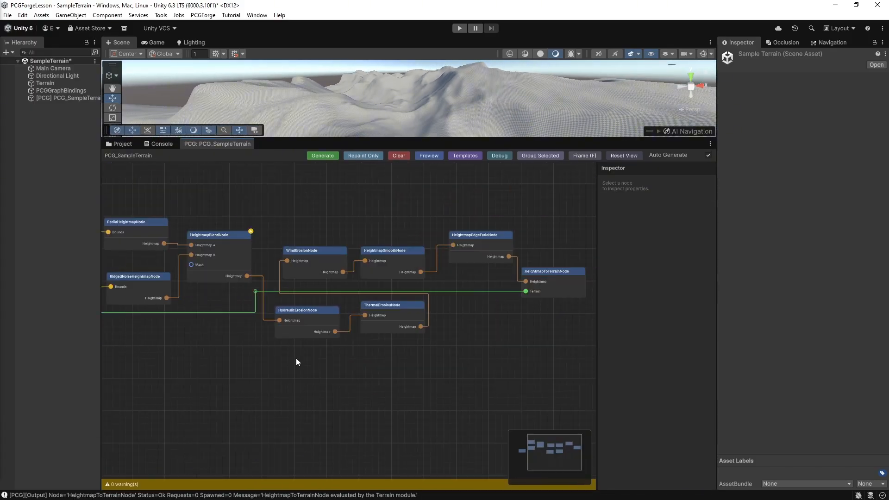
pyautogui.moveTo(263, 384); pyautogui.dragTo(299, 313, button='middle')
pyautogui.scroll(4, 287, 287)
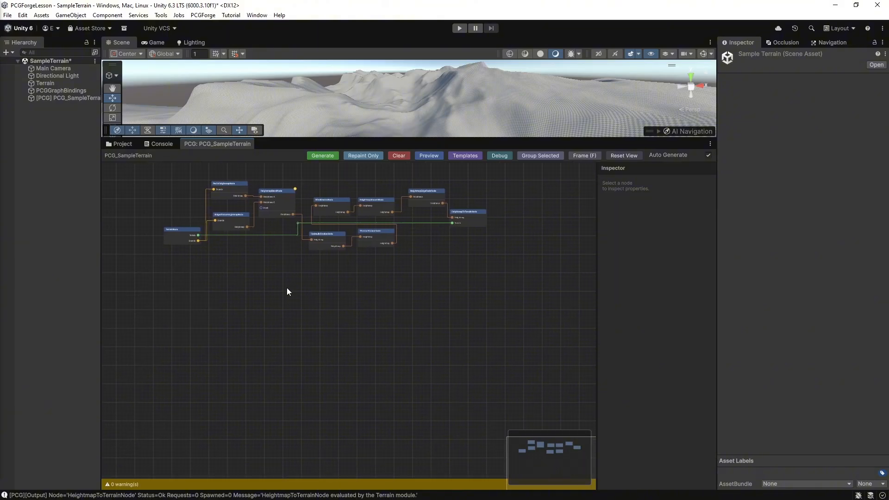
pyautogui.moveTo(215, 255); pyautogui.dragTo(244, 367, button='middle')
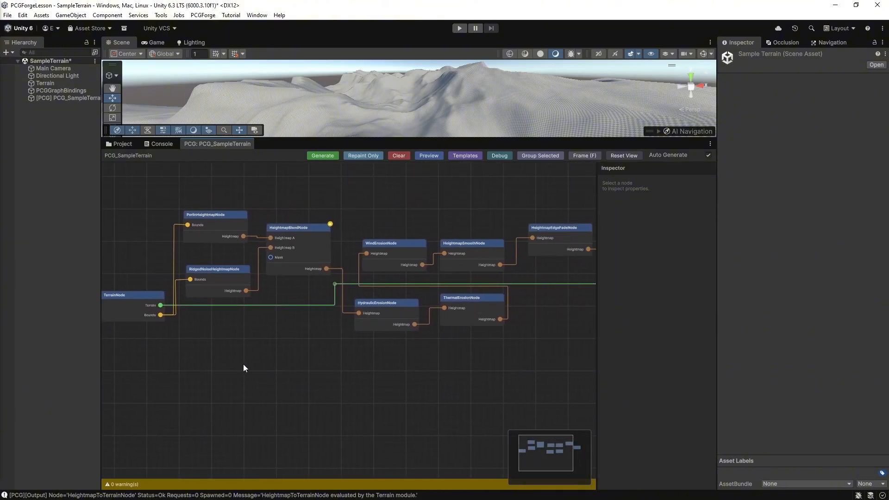
pyautogui.moveTo(462, 365); pyautogui.dragTo(305, 353, button='middle')
pyautogui.moveTo(416, 346); pyautogui.dragTo(394, 281, button='middle')
pyautogui.rightClick(416, 278)
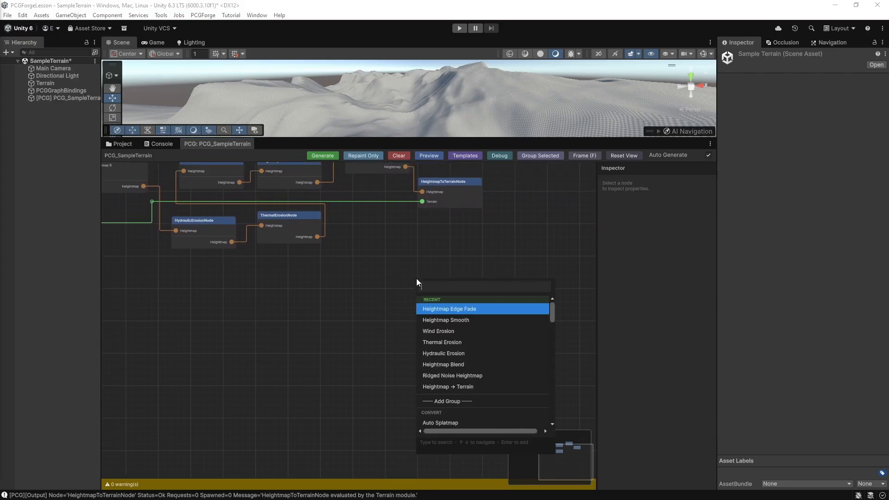
pyautogui.write('spla')
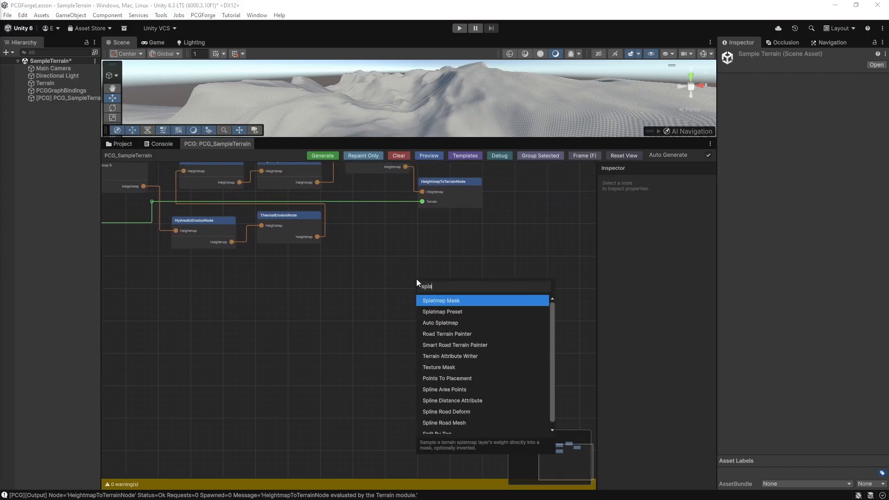
pyautogui.click(437, 312)
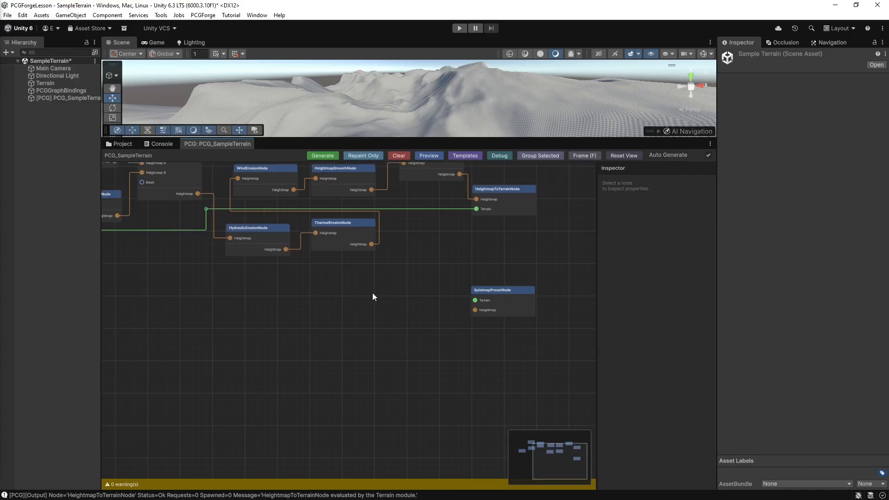
# Step: Connect the TerrainNode's Terrain output and the HeightmapEdgeFadeNode's Heightmap output to the matching SplatmapPresetNode inputs
pyautogui.moveTo(373, 297); pyautogui.dragTo(469, 292, button='middle')
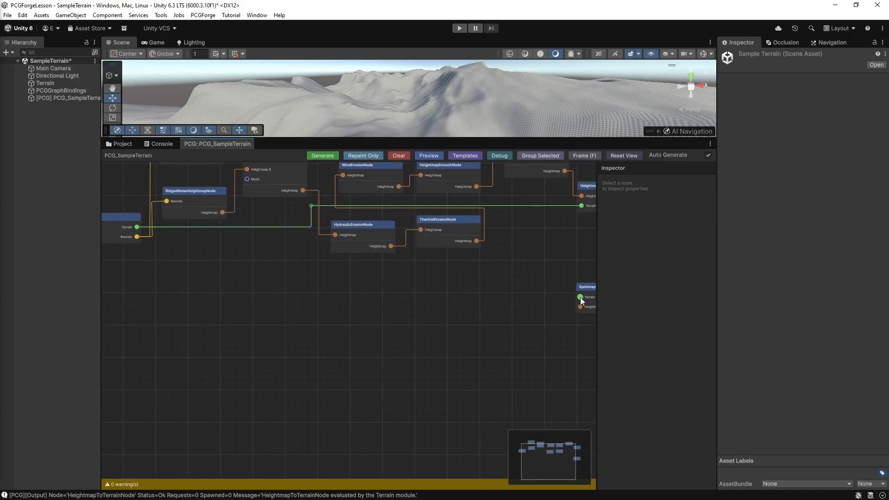
pyautogui.moveTo(580, 298); pyautogui.dragTo(138, 228)
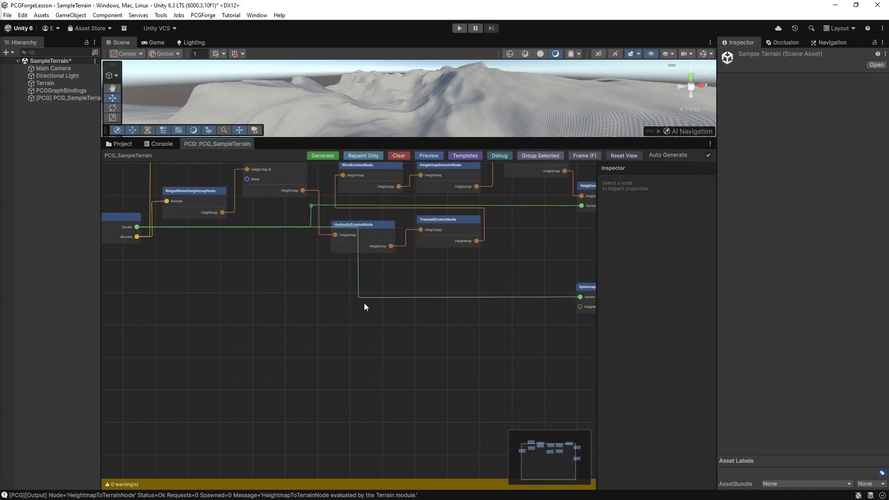
pyautogui.moveTo(364, 303); pyautogui.dragTo(143, 349, button='middle')
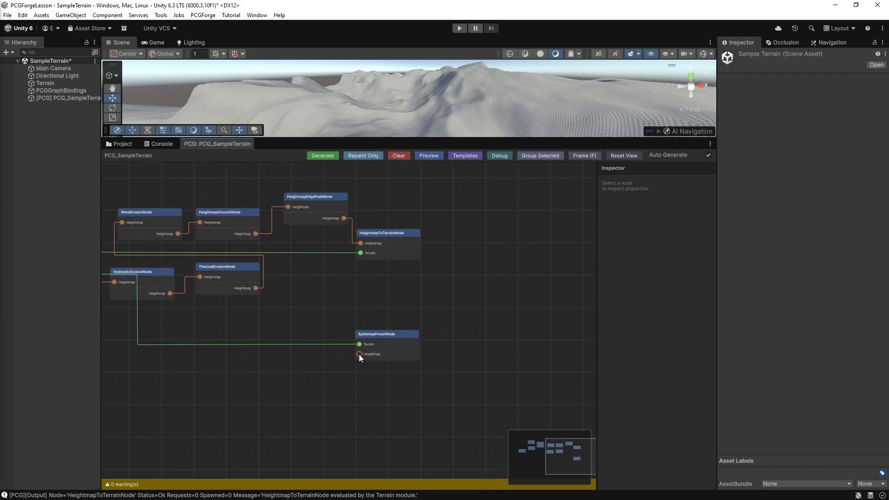
pyautogui.moveTo(359, 354); pyautogui.dragTo(343, 218)
# Step: Reroute the SplatmapPresetNode's Terrain wire around the HydraulicErosionNode and nudge the node up to straighten the wire
pyautogui.moveTo(286, 323); pyautogui.dragTo(379, 296, button='middle')
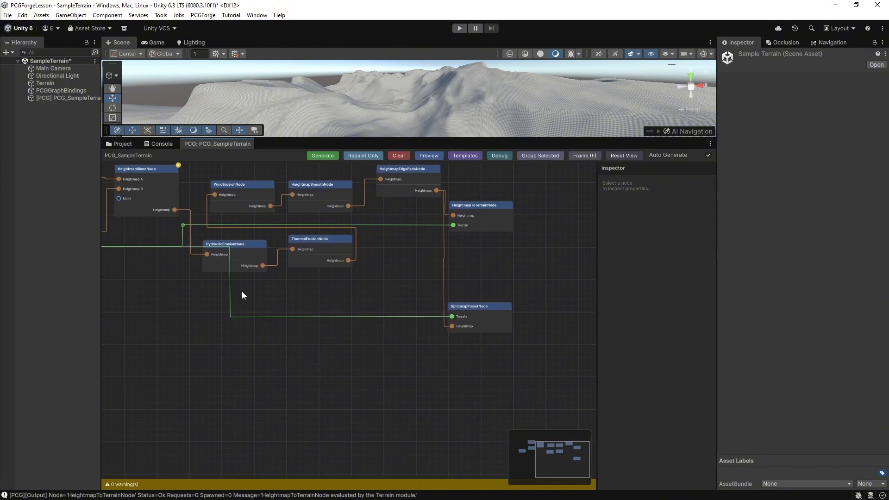
pyautogui.moveTo(232, 315); pyautogui.dragTo(181, 286)
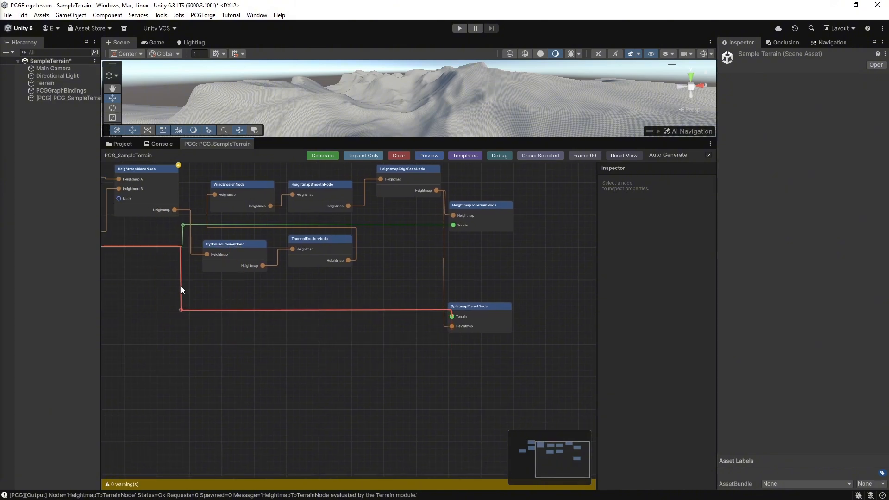
pyautogui.moveTo(476, 306); pyautogui.dragTo(477, 299)
# Step: Set the SplatmapPresetNode's biome to Nordic Highlands and apply the preset
pyautogui.scroll(5, 387, 258)
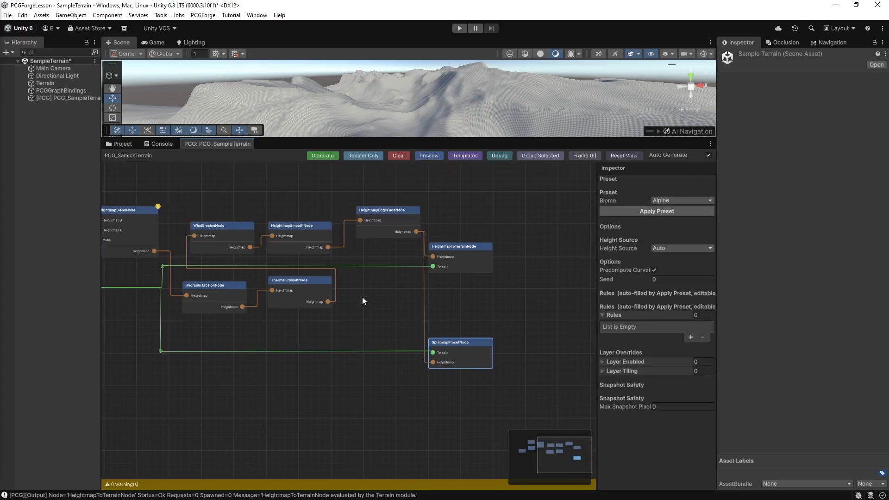
pyautogui.moveTo(360, 317); pyautogui.dragTo(325, 335, button='middle')
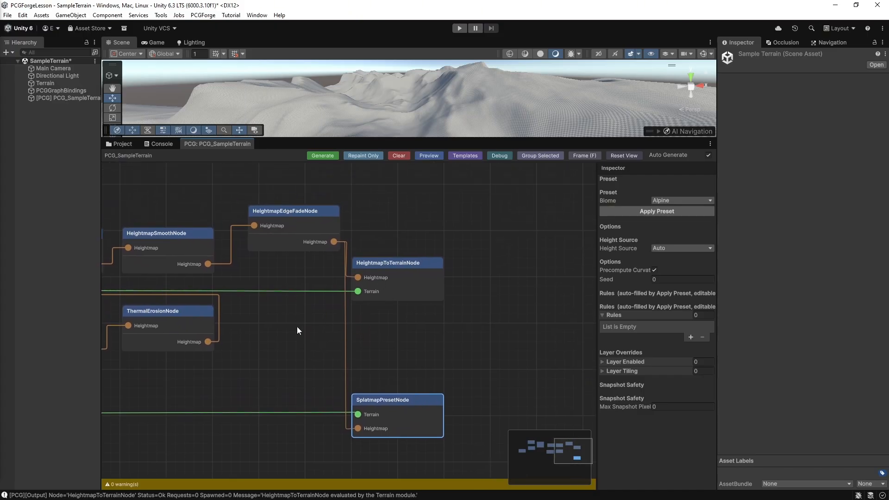
pyautogui.moveTo(298, 323); pyautogui.dragTo(296, 326, button='middle')
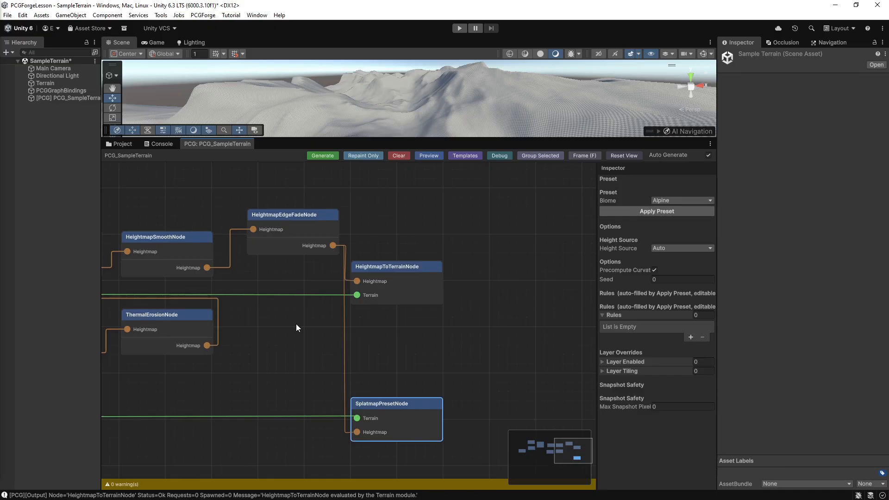
pyautogui.moveTo(295, 323); pyautogui.dragTo(264, 348, button='middle')
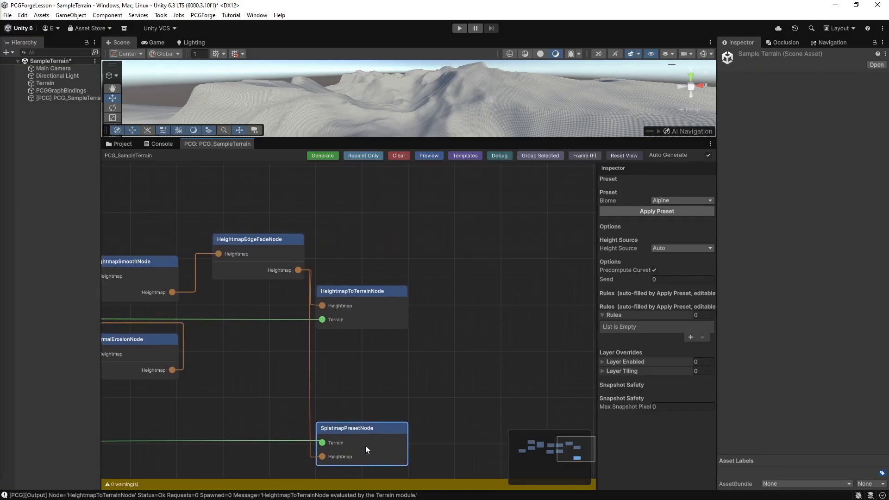
pyautogui.click(667, 201)
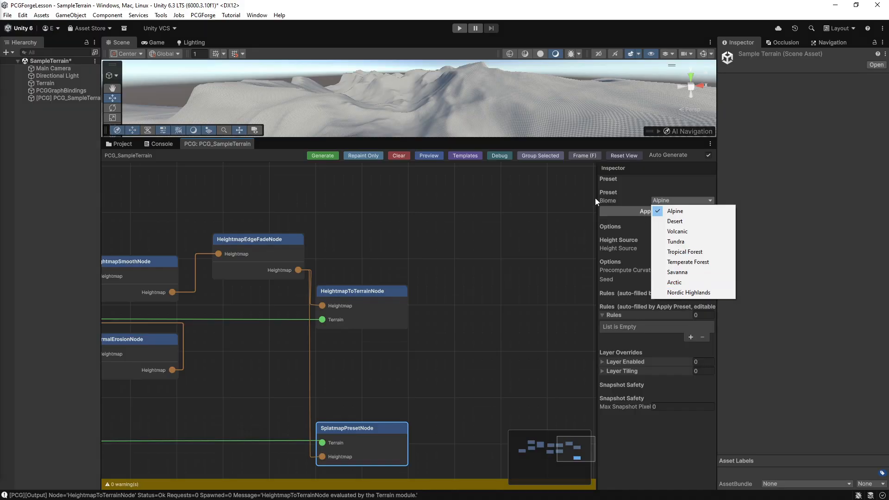
pyautogui.click(694, 292)
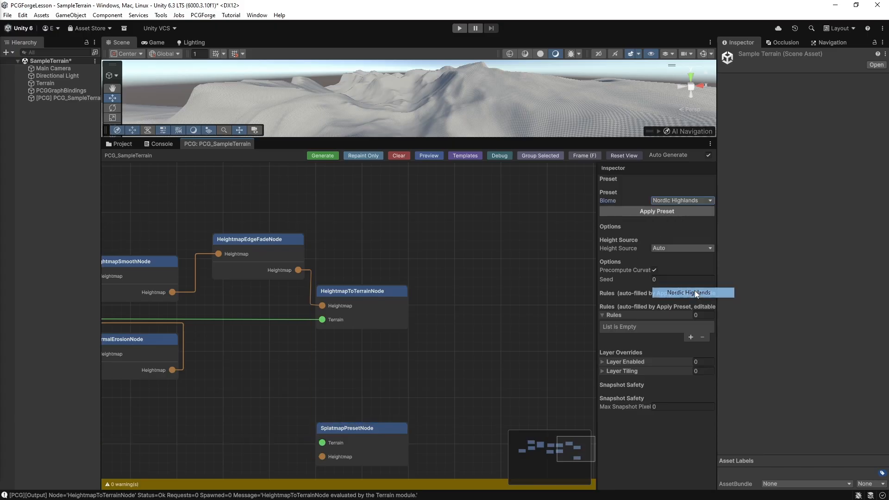
pyautogui.click(640, 211)
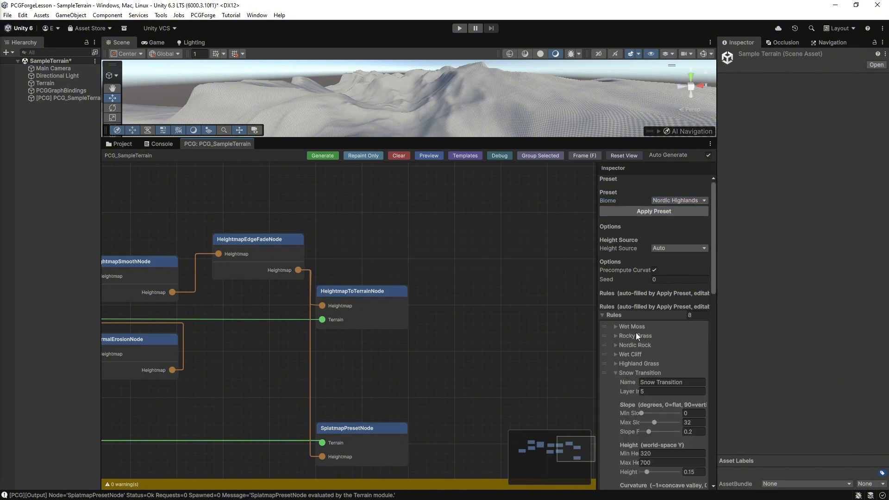
# Step: Look through the splatmap rules filled in by the preset and enlarge the Scene view above the graph
pyautogui.scroll(-10, 639, 428)
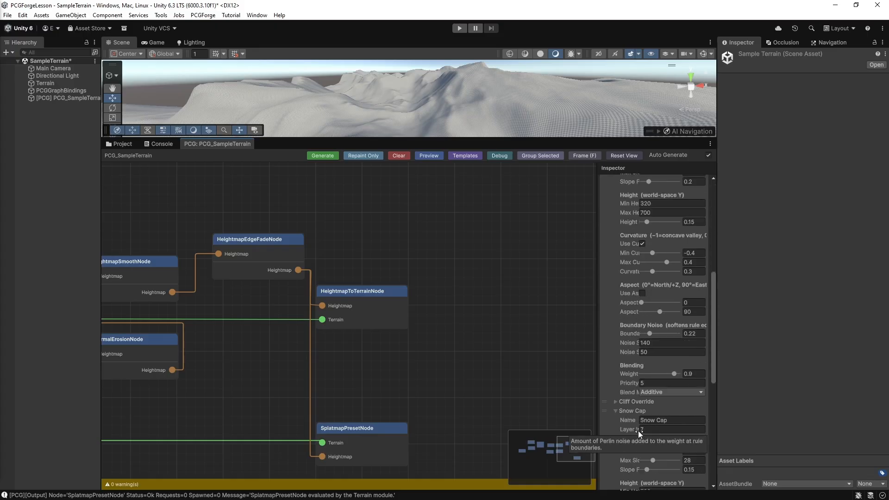
pyautogui.scroll(10, 638, 430)
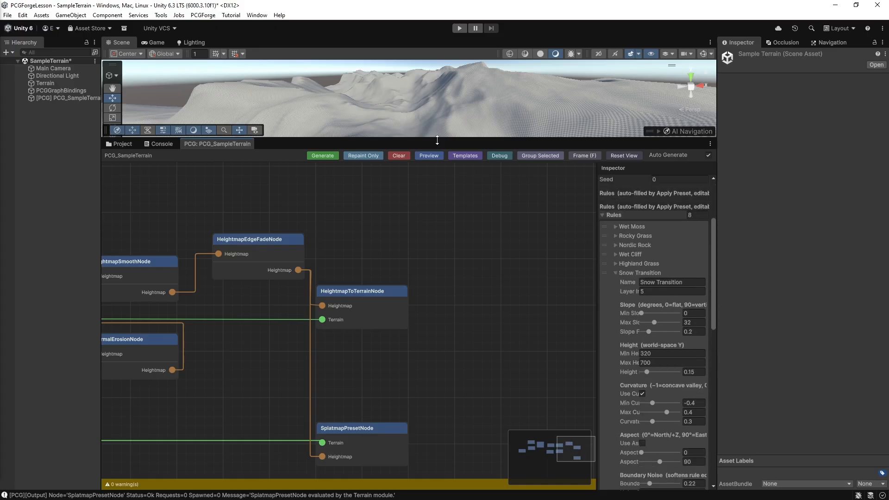
pyautogui.moveTo(437, 140); pyautogui.dragTo(437, 299)
pyautogui.moveTo(401, 400); pyautogui.dragTo(336, 324, button='middle')
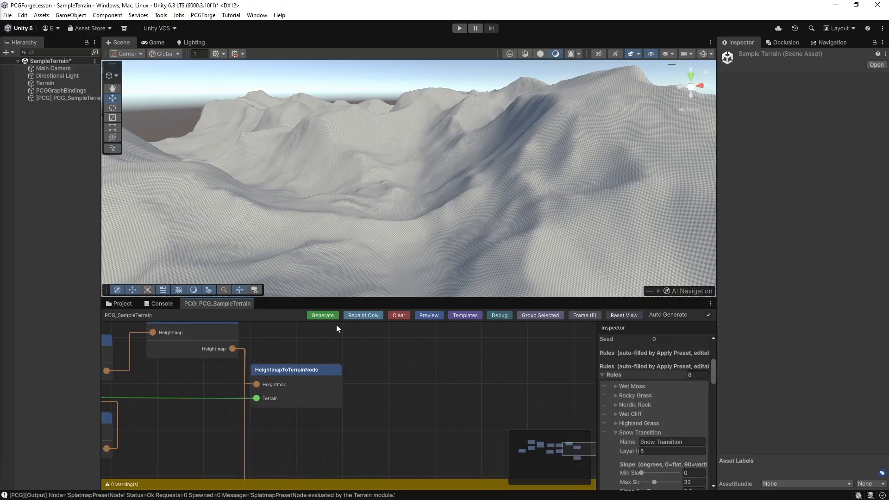
pyautogui.moveTo(424, 443); pyautogui.dragTo(447, 359, button='middle')
pyautogui.moveTo(446, 392); pyautogui.dragTo(396, 400, button='middle')
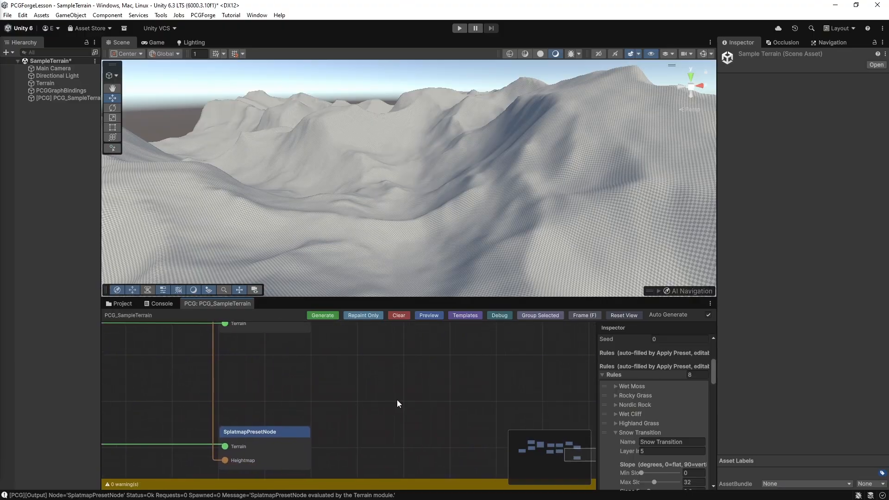
# Step: Select the Terrain object and remove its existing WS_Ground terrain layer
pyautogui.click(42, 84)
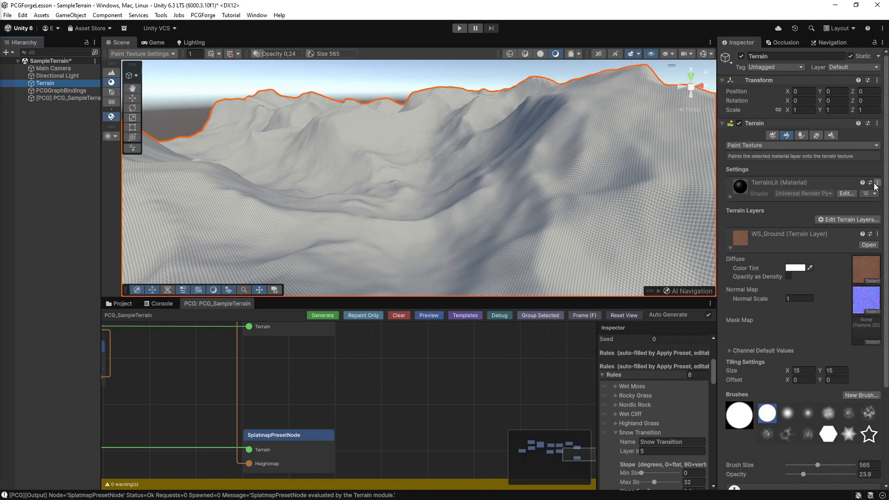
pyautogui.click(843, 219)
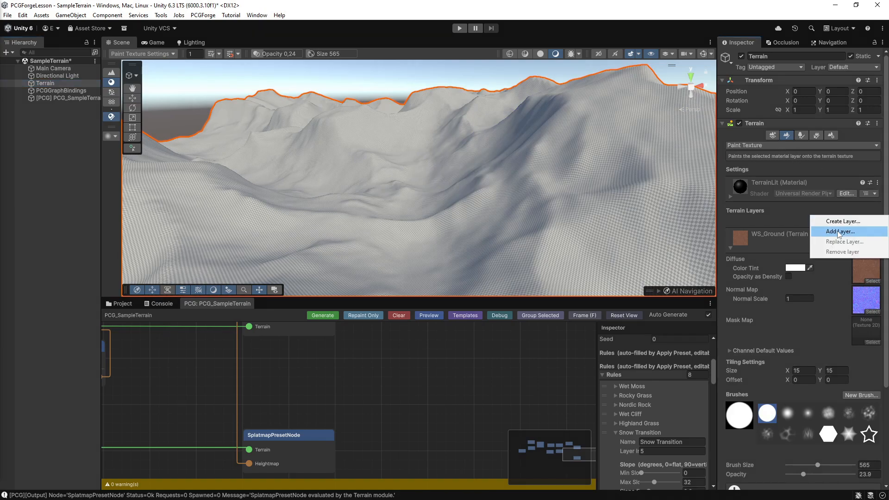
pyautogui.click(837, 231)
pyautogui.scroll(-2, 824, 285)
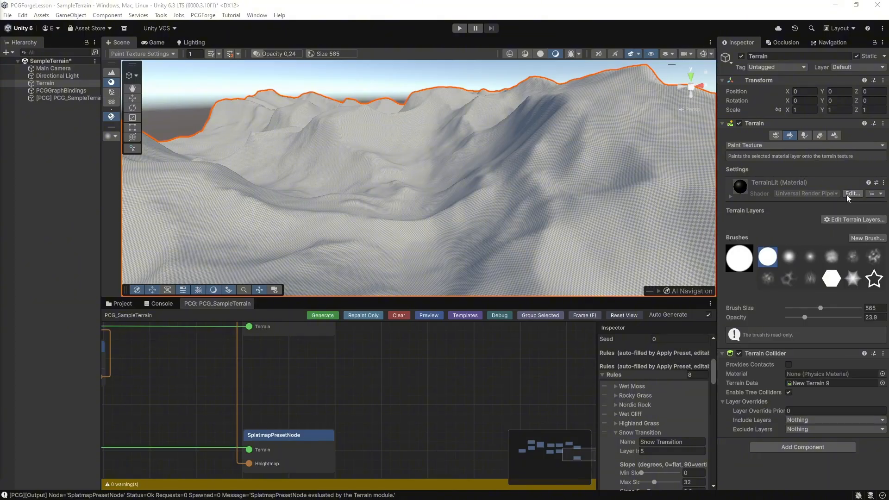
# Step: Add the dark green TN_0 ground texture as the terrain's first layer
pyautogui.click(857, 221)
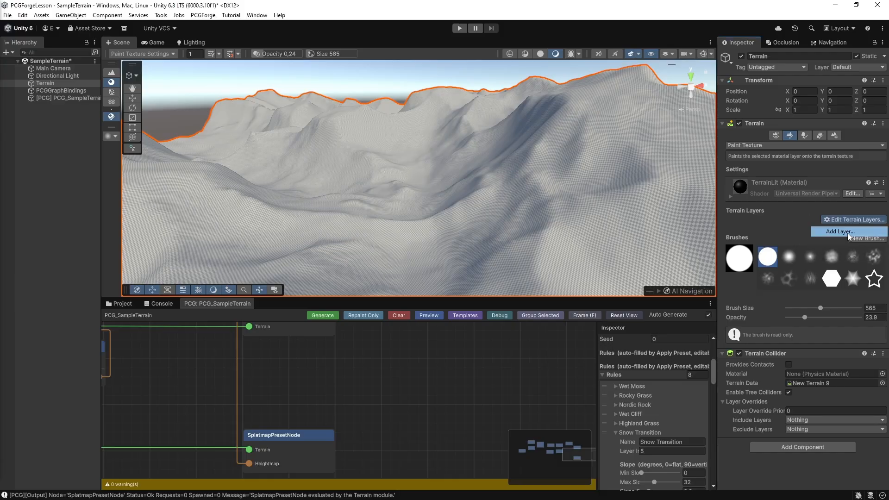
pyautogui.click(848, 233)
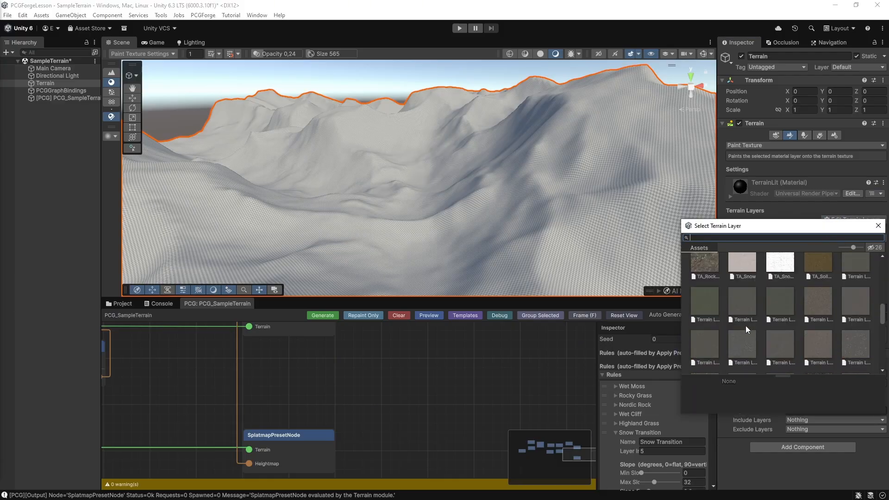
pyautogui.scroll(-5, 745, 326)
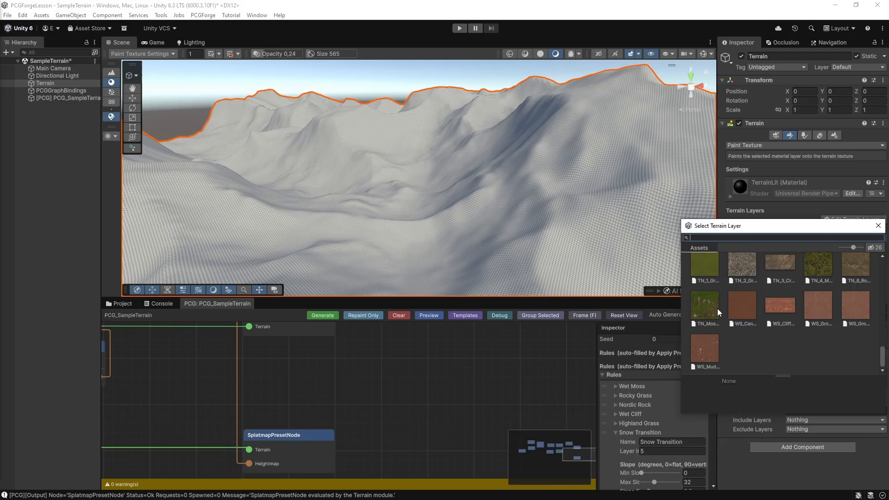
pyautogui.scroll(3, 727, 312)
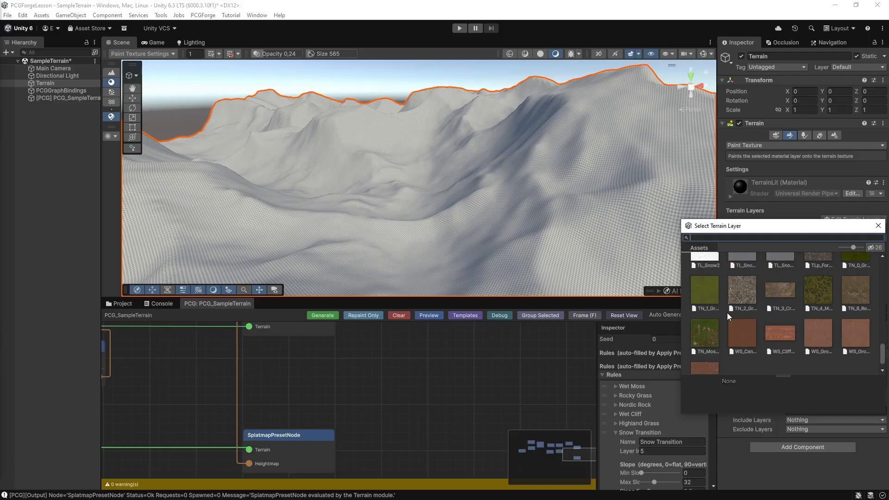
pyautogui.doubleClick(859, 324)
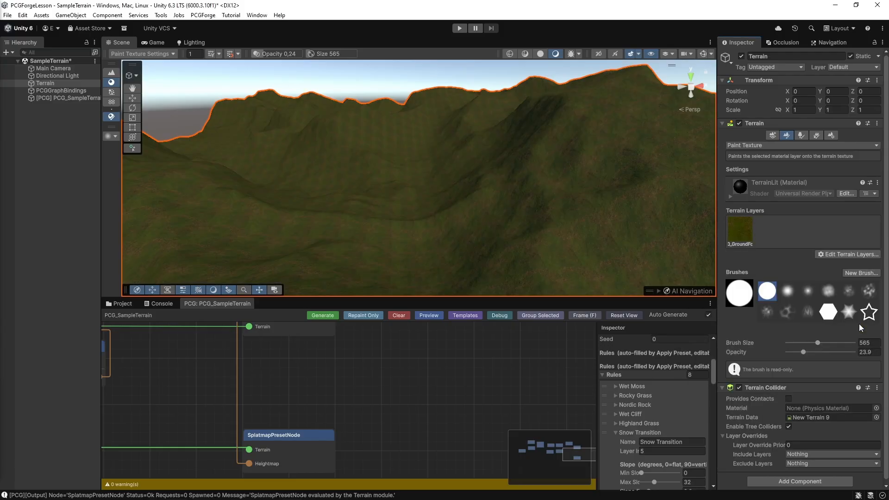
# Step: Add the lighter green TN_1 ground texture as the terrain's second layer
pyautogui.click(851, 253)
pyautogui.click(853, 265)
pyautogui.scroll(-6, 779, 325)
pyautogui.doubleClick(778, 327)
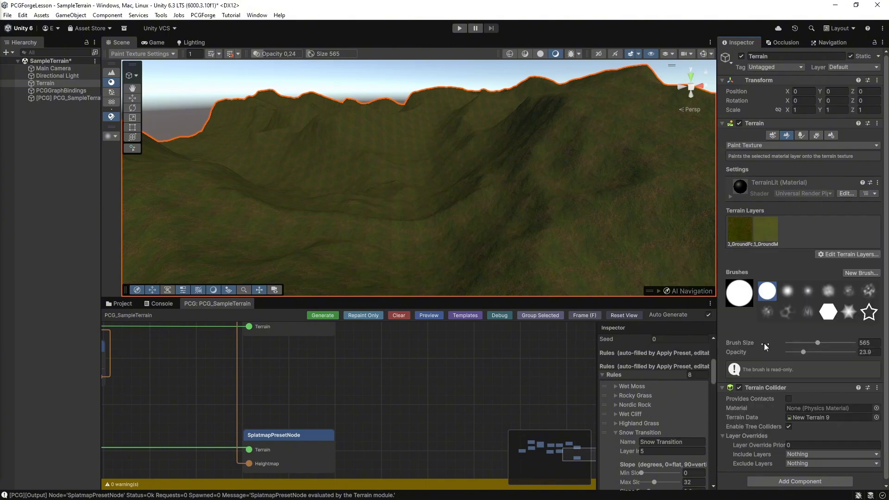
# Step: Add TA_Rock_Other as the terrain's third layer and close the layer picker
pyautogui.click(852, 254)
pyautogui.click(853, 265)
pyautogui.scroll(-5, 780, 323)
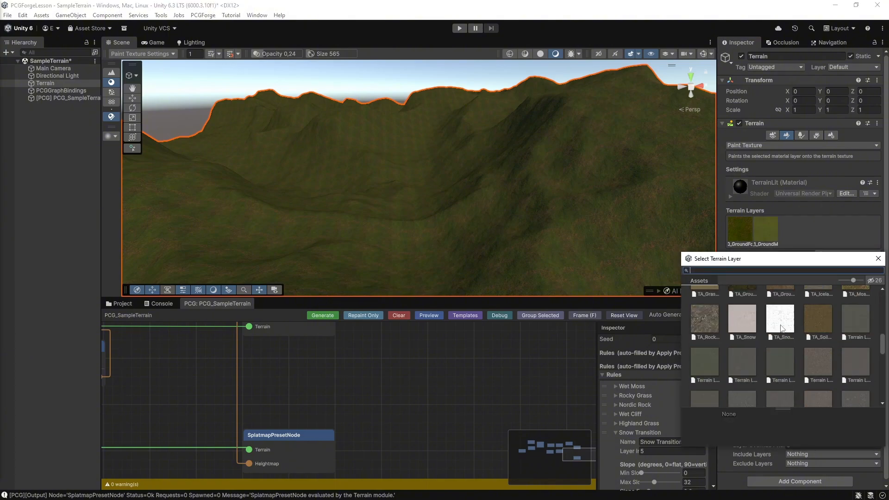
pyautogui.scroll(3, 741, 323)
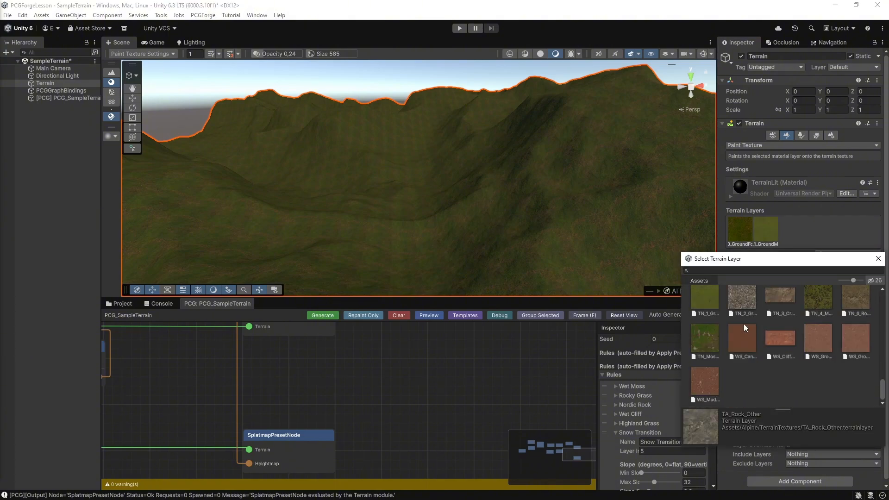
pyautogui.click(878, 258)
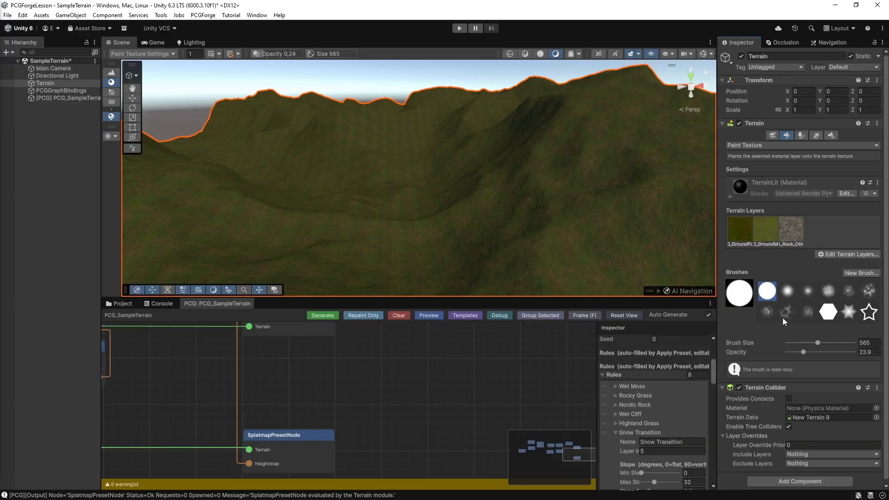
# Step: Add the TN_2 gravel texture as the terrain's fourth layer
pyautogui.click(878, 256)
pyautogui.click(870, 267)
pyautogui.scroll(-8, 795, 326)
pyautogui.scroll(-4, 795, 325)
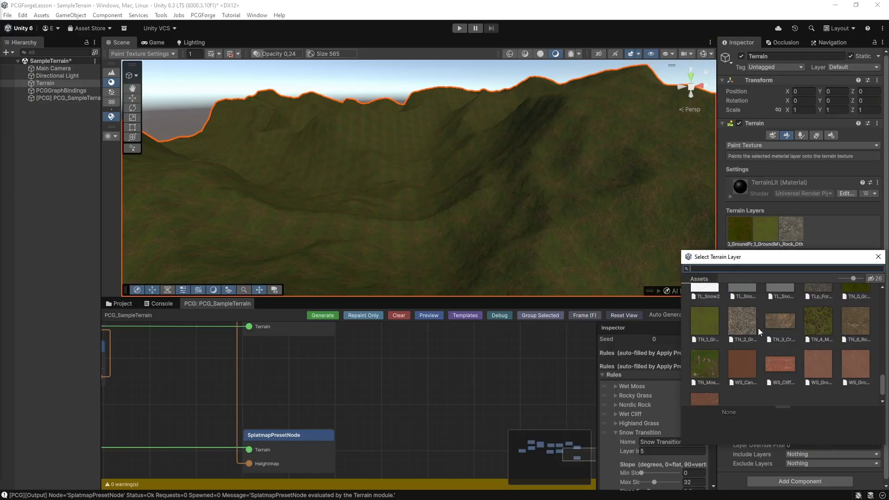
pyautogui.doubleClick(757, 327)
# Step: Add TN_4_MossyGrnd as the terrain's fifth layer
pyautogui.click(851, 256)
pyautogui.click(838, 267)
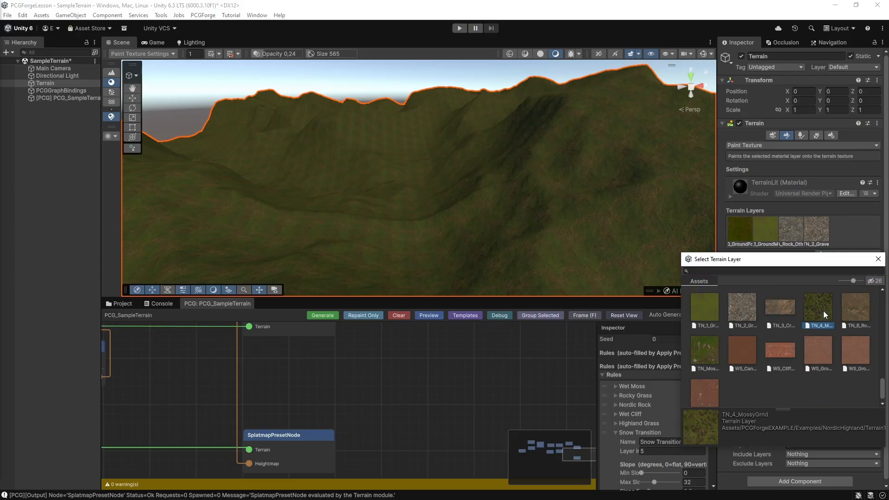
pyautogui.doubleClick(799, 346)
# Step: Search the terrain layers for "snow" and add the white TA_Snow texture as the sixth layer
pyautogui.click(844, 255)
pyautogui.click(839, 269)
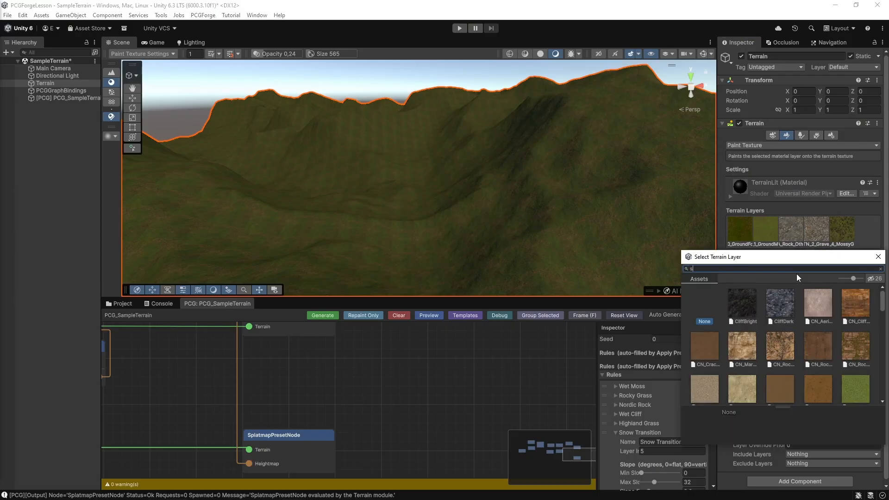
pyautogui.write('snow')
pyautogui.doubleClick(785, 303)
# Step: Add the brown TN_6 rocky texture as the terrain's seventh layer
pyautogui.click(838, 253)
pyautogui.click(834, 266)
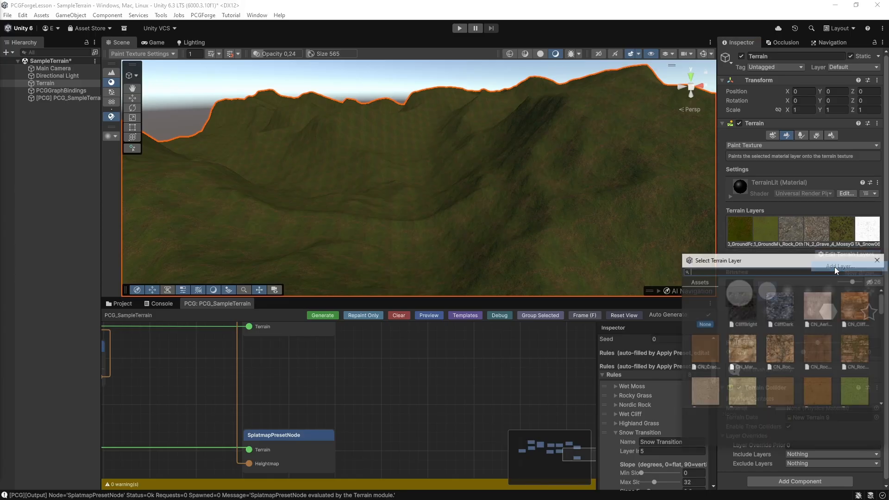
pyautogui.scroll(-5, 634, 418)
pyautogui.scroll(1, 793, 356)
pyautogui.scroll(-8, 793, 356)
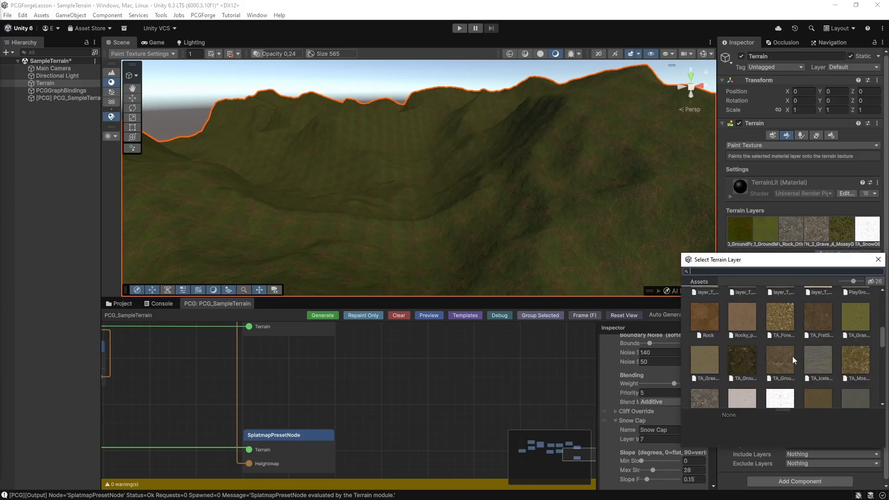
pyautogui.click(861, 379)
pyautogui.doubleClick(860, 379)
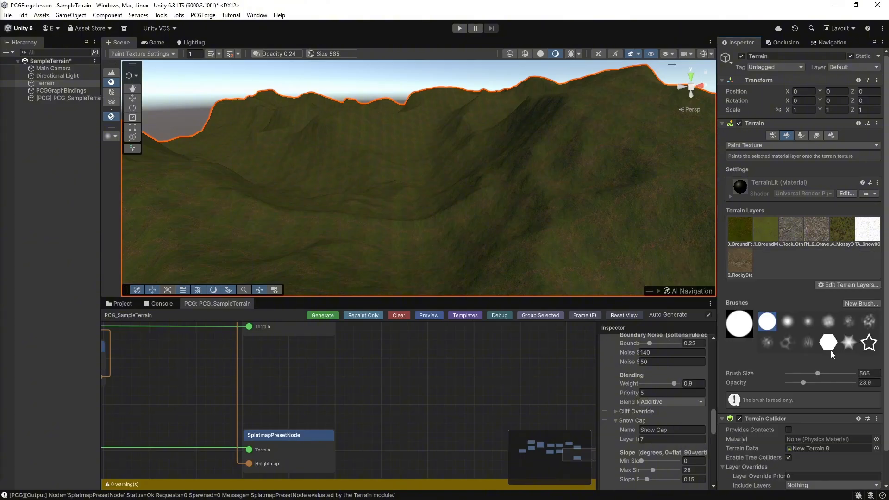
# Step: Add TL_Snow2 as the terrain's eighth layer
pyautogui.scroll(-3, 646, 401)
pyautogui.click(840, 283)
pyautogui.click(845, 296)
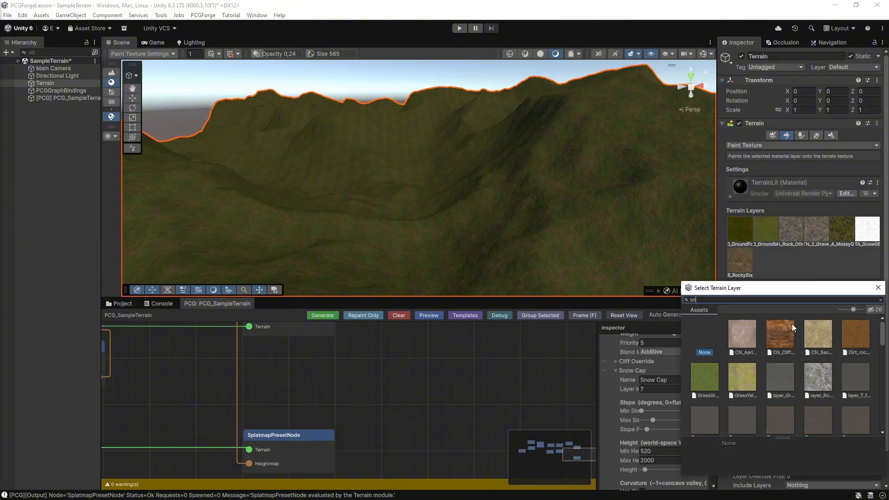
pyautogui.scroll(-5, 791, 324)
pyautogui.doubleClick(803, 337)
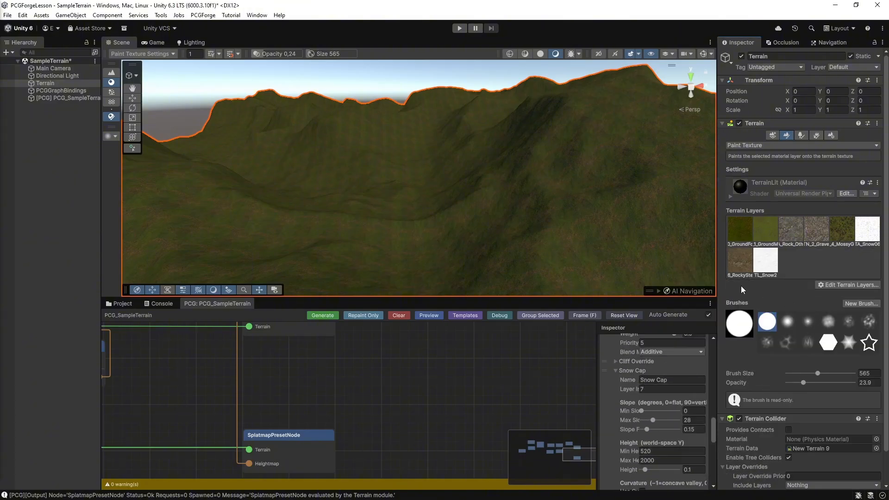
# Step: Enlarge the PCG graph area and switch the Terrain component from Paint Texture to its terrain settings
pyautogui.scroll(6, 654, 408)
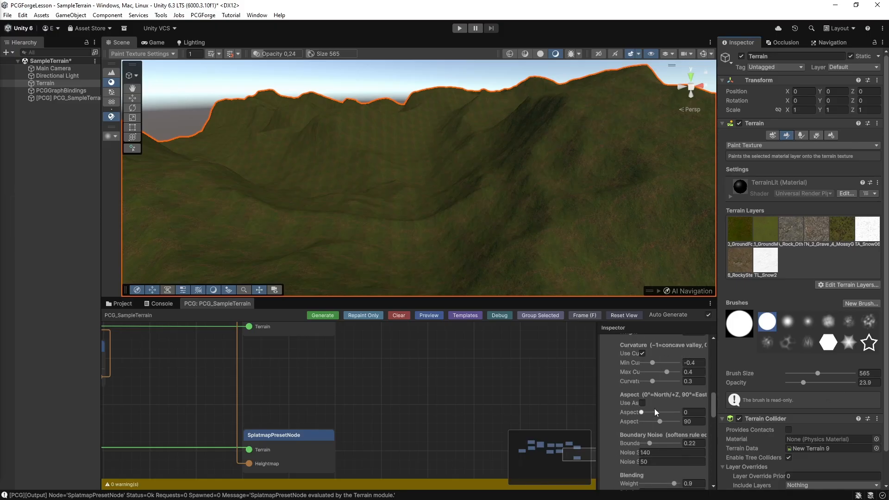
pyautogui.scroll(5, 654, 408)
pyautogui.click(667, 370)
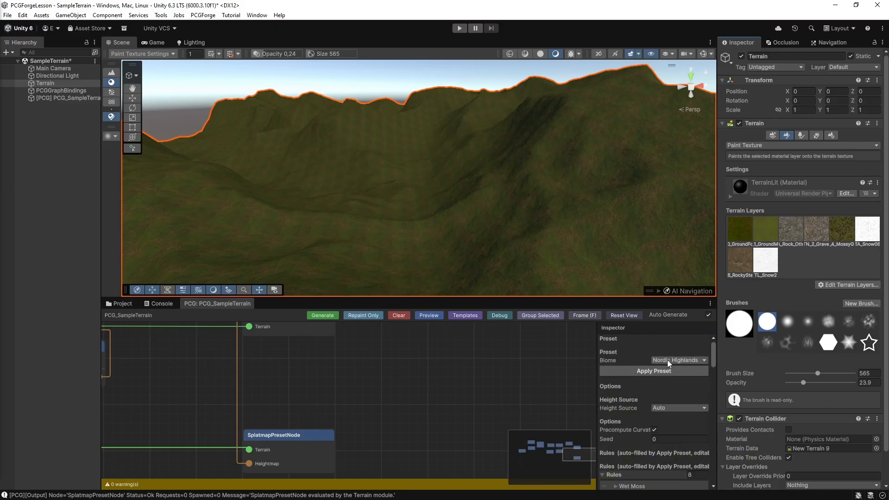
pyautogui.moveTo(465, 211); pyautogui.dragTo(464, 211)
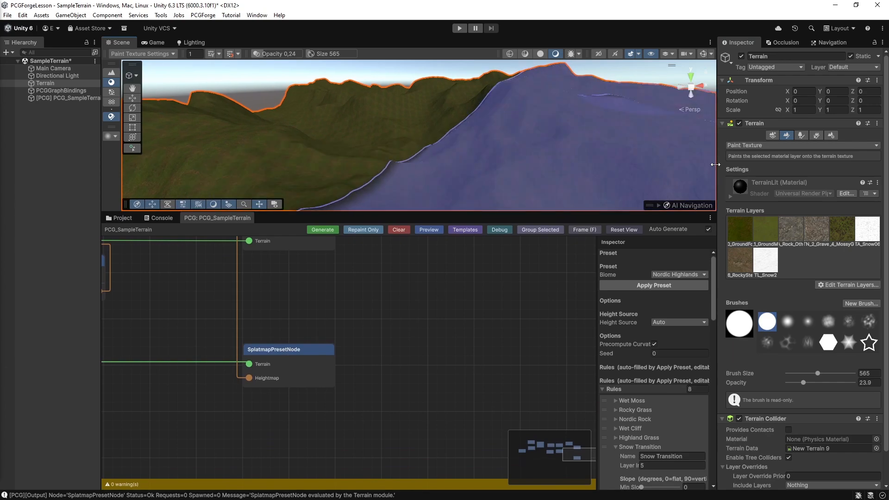
pyautogui.click(831, 135)
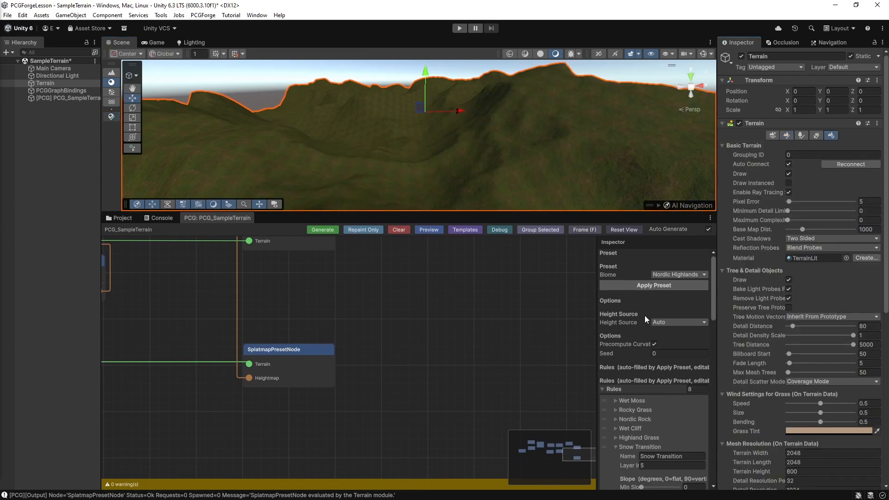
# Step: Apply the Nordic Highlands preset to the splatmap preset node and generate the terrain texturing
pyautogui.scroll(-15, 641, 369)
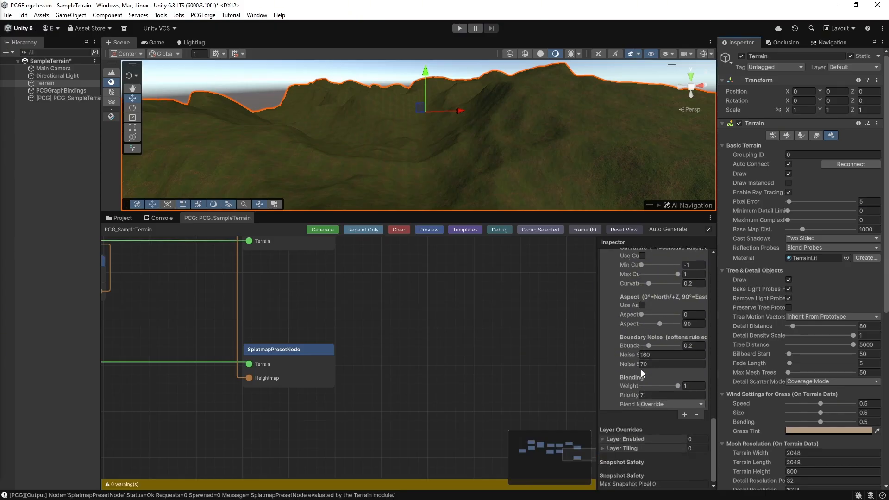
pyautogui.scroll(10, 640, 369)
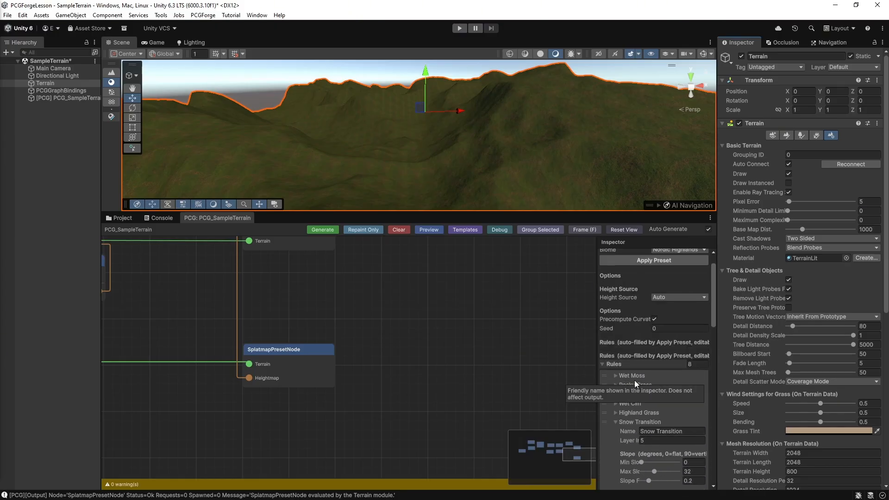
pyautogui.scroll(2, 634, 380)
pyautogui.click(637, 284)
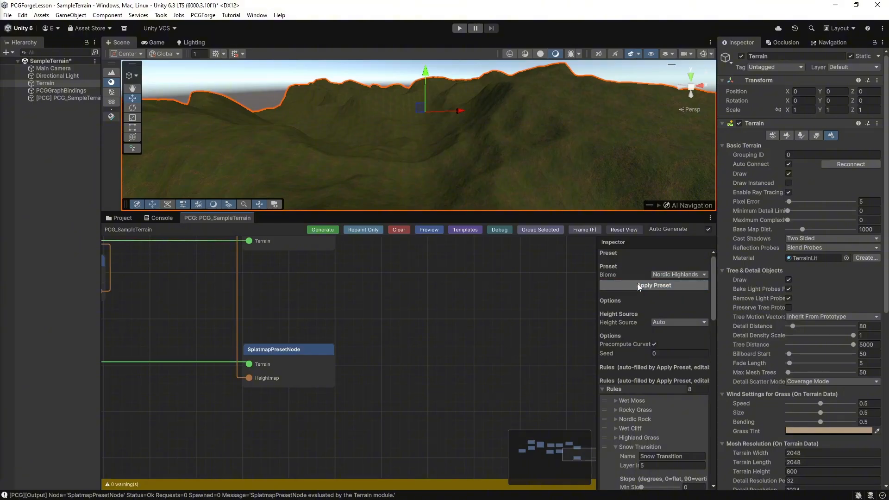
pyautogui.scroll(-1, 642, 342)
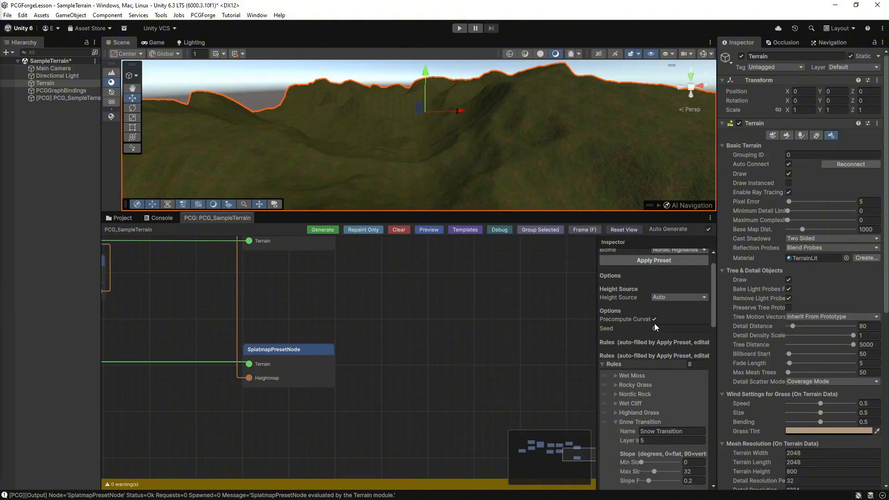
pyautogui.scroll(-4, 654, 323)
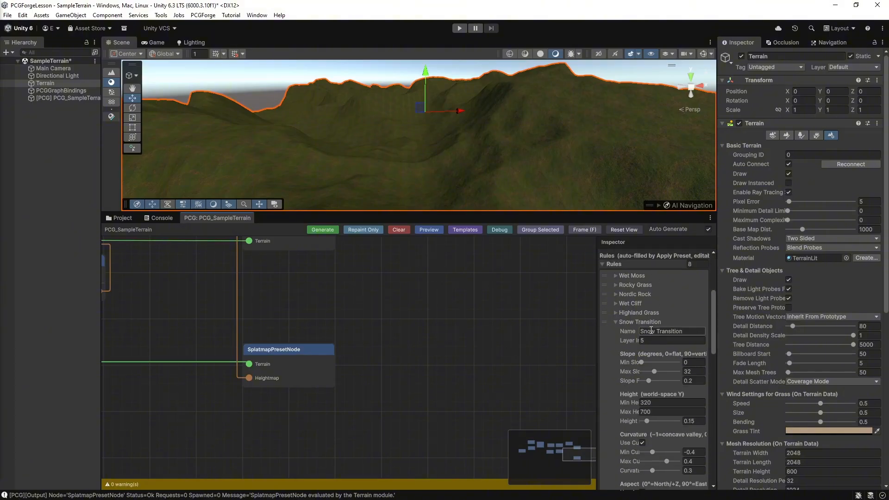
pyautogui.scroll(5, 650, 330)
pyautogui.scroll(2, 385, 243)
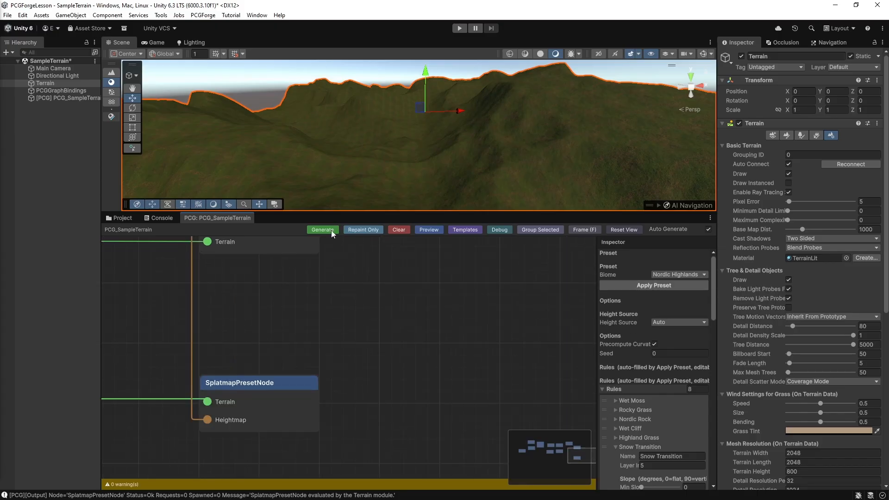
pyautogui.click(377, 269)
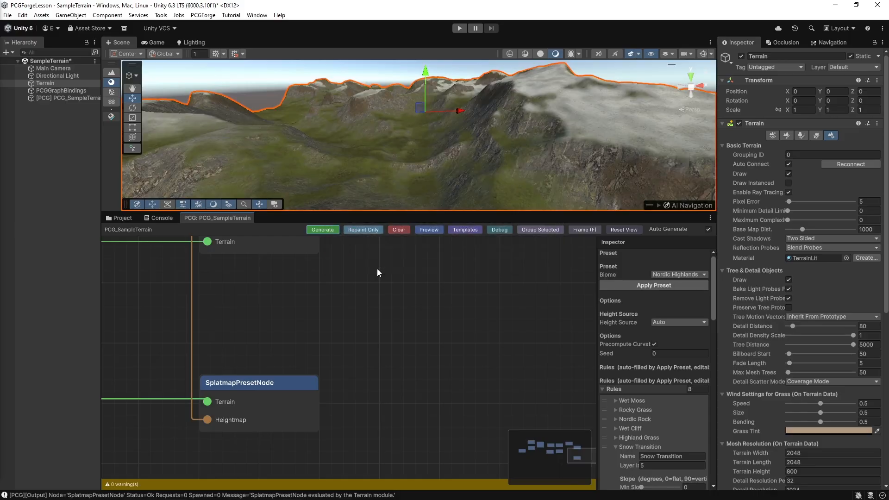
# Step: Turn off Auto Generate and enlarge the Scene view to inspect the textured terrain
pyautogui.click(701, 231)
pyautogui.moveTo(468, 212); pyautogui.dragTo(456, 294)
pyautogui.moveTo(373, 188); pyautogui.dragTo(62, 208, button='right')
pyautogui.press('a')
pyautogui.press('a')
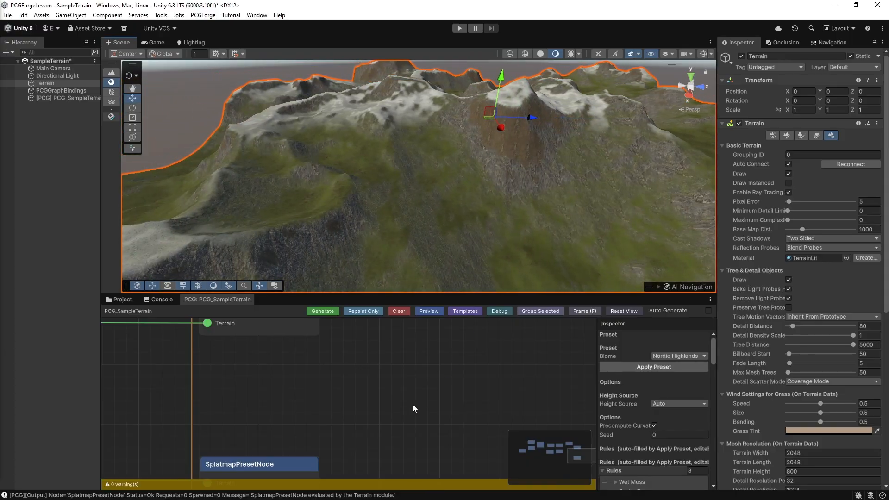
# Step: Set the Snow Transition rule's minimum height to 300 and regenerate the terrain
pyautogui.scroll(-6, 628, 402)
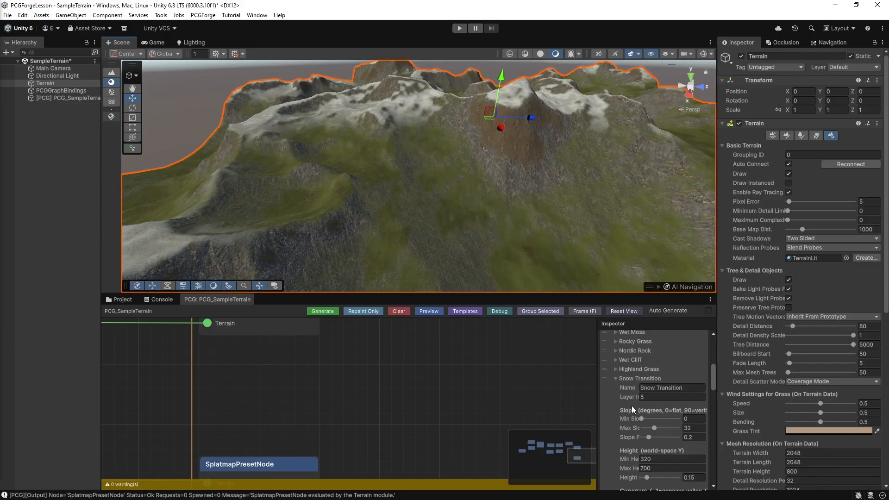
pyautogui.scroll(-2, 617, 392)
pyautogui.click(662, 433)
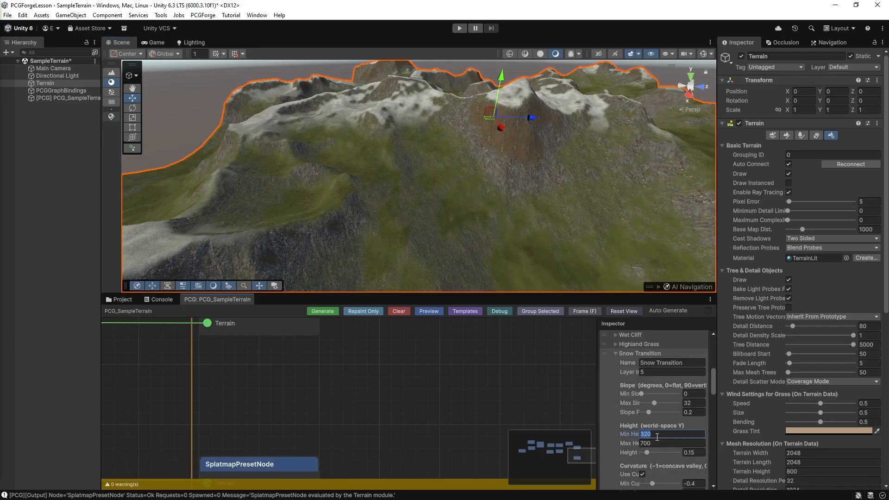
pyautogui.write('300')
pyautogui.click(327, 311)
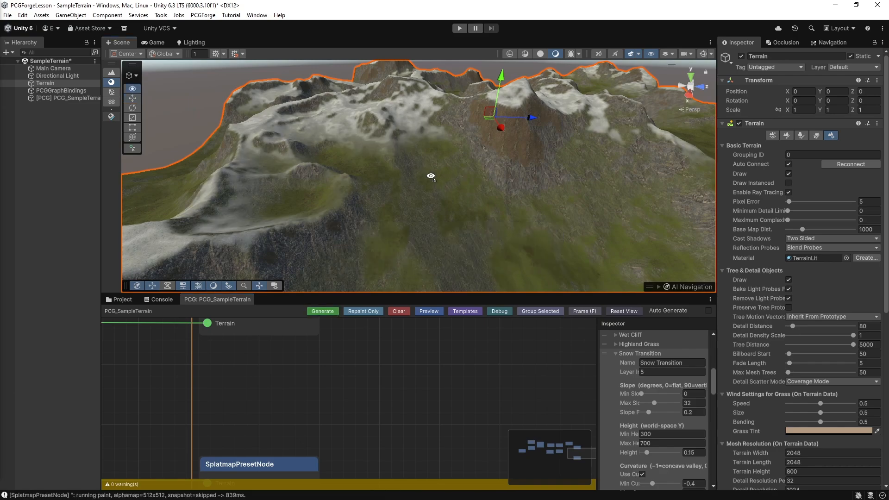
pyautogui.moveTo(460, 173); pyautogui.dragTo(515, 340, button='right')
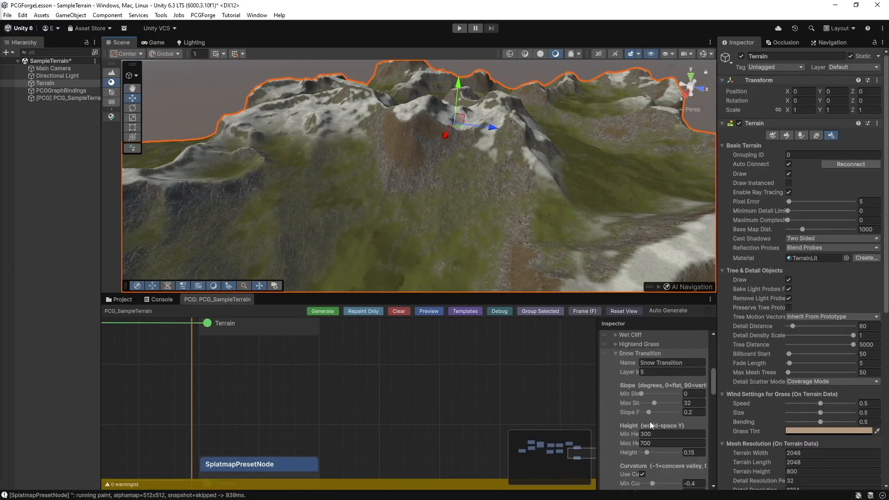
# Step: Set the Snow Cap rule's minimum height to 300, regenerate, and inspect the snow coverage
pyautogui.scroll(-10, 632, 408)
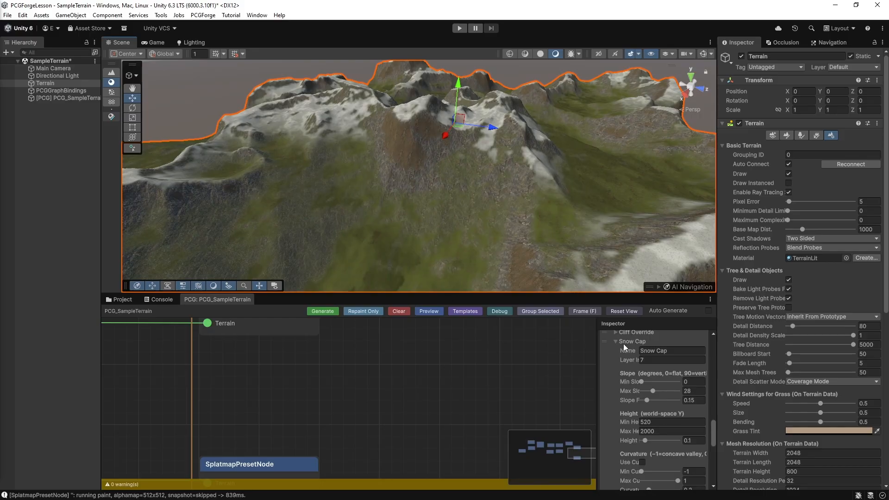
pyautogui.click(701, 420)
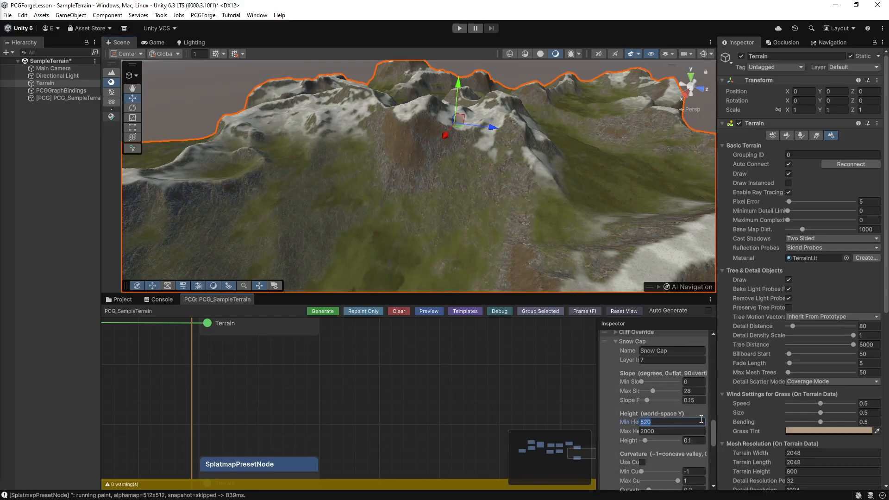
pyautogui.write('300')
pyautogui.click(329, 311)
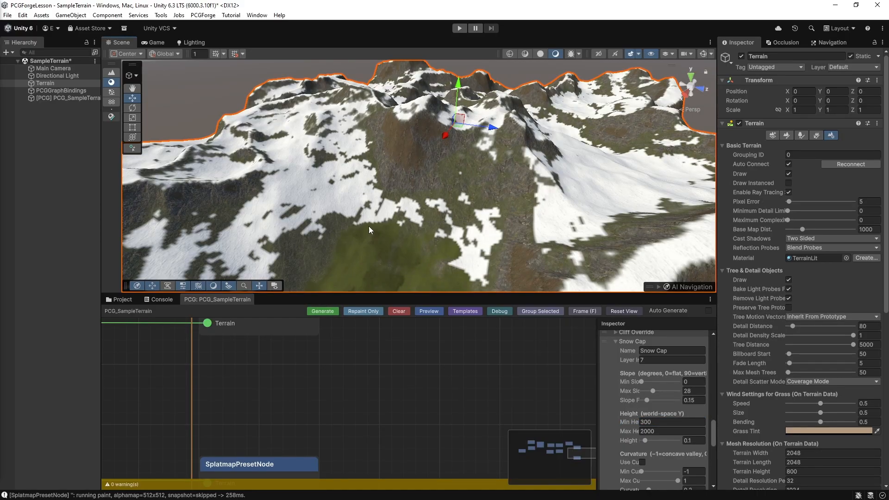
pyautogui.moveTo(374, 215); pyautogui.dragTo(209, 203, button='right')
pyautogui.press('d')
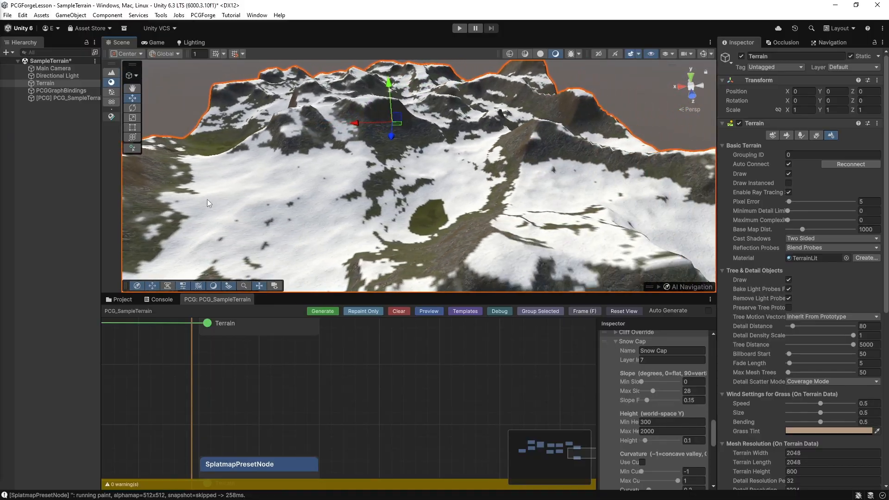
# Step: Set the Snow Cap rule's minimum height to 330 and regenerate the terrain
pyautogui.click(654, 423)
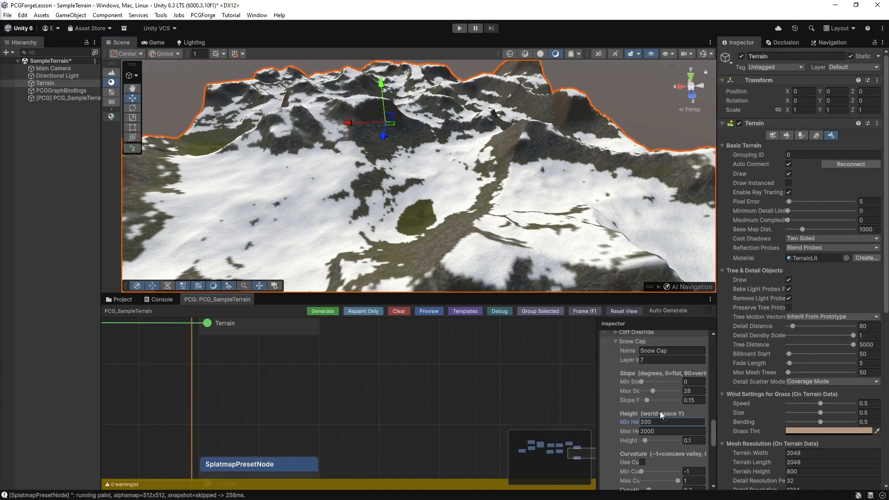
pyautogui.click(336, 310)
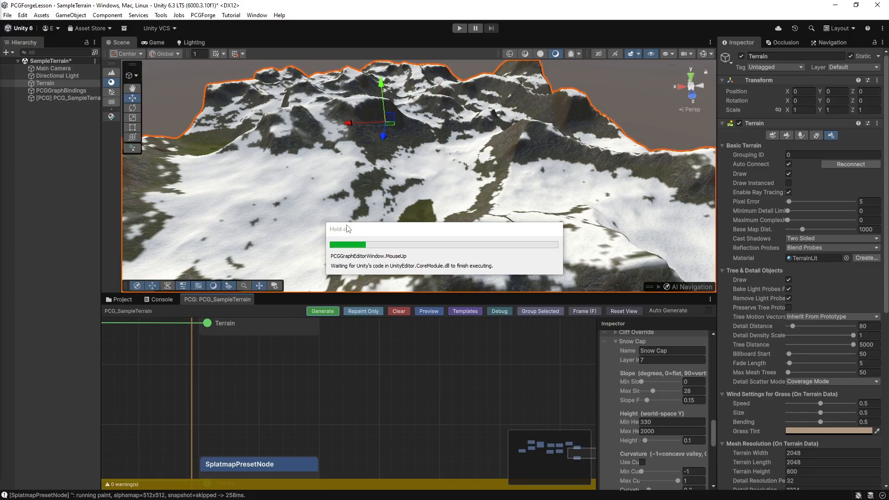
pyautogui.moveTo(340, 213); pyautogui.dragTo(197, 252, button='right')
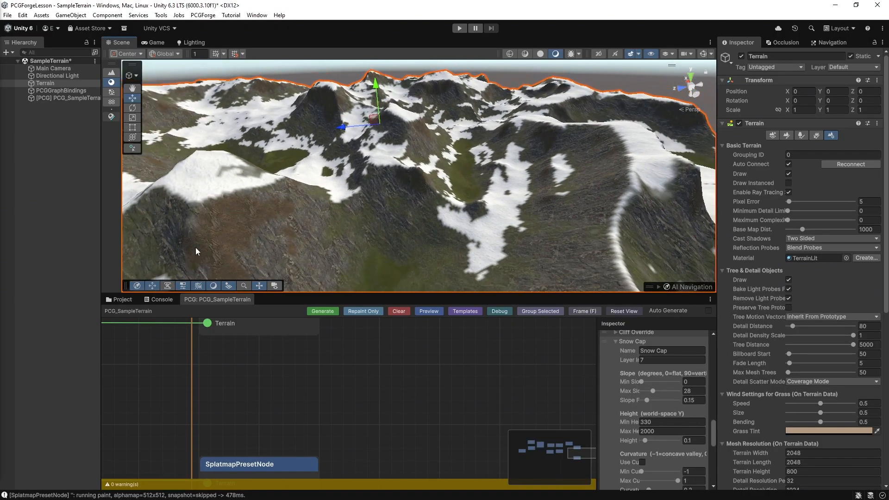
# Step: Set the Snow Cap rule's minimum height to 350, regenerate, and inspect the valley up close
pyautogui.click(654, 423)
pyautogui.click(331, 310)
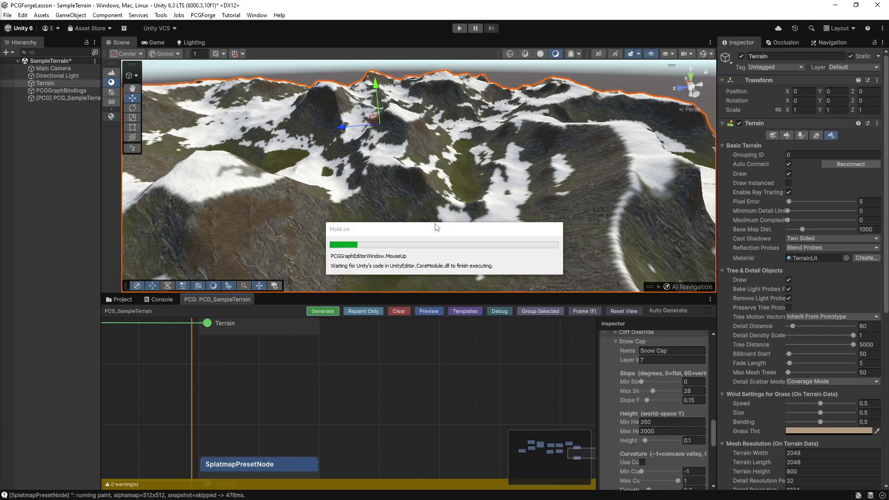
pyautogui.keyDown('alt'); pyautogui.moveTo(440, 224); pyautogui.dragTo(389, 206); pyautogui.keyUp('alt')
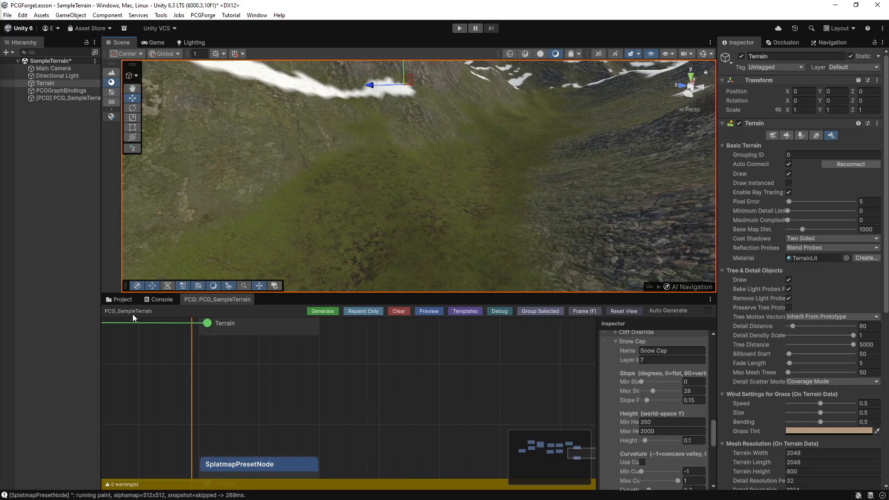
# Step: Browse the project's asset and package folders
pyautogui.click(114, 299)
pyautogui.scroll(-5, 143, 423)
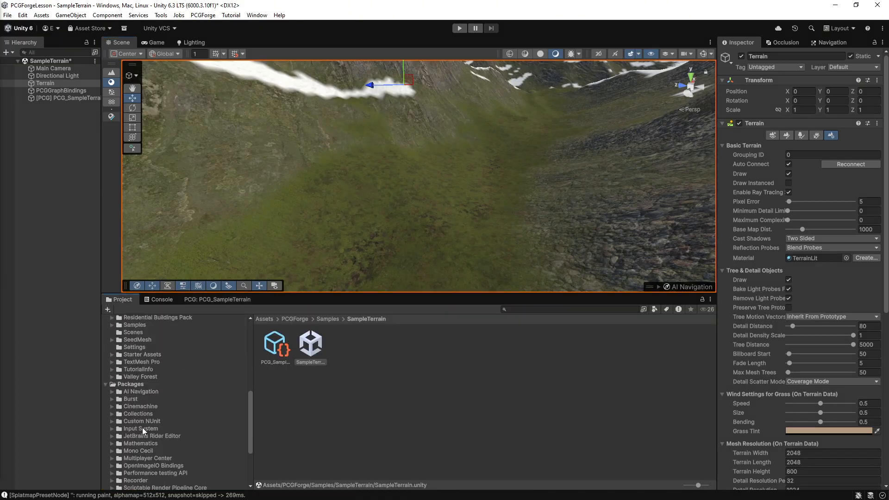
pyautogui.scroll(3, 143, 427)
pyautogui.scroll(6, 115, 386)
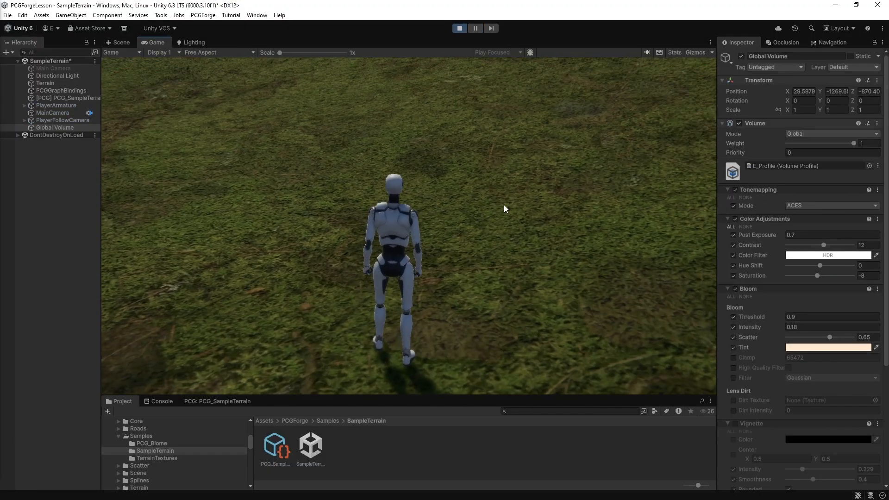
# Step: Run the player character across the terrain in play mode to examine the ground textures
pyautogui.click(505, 209)
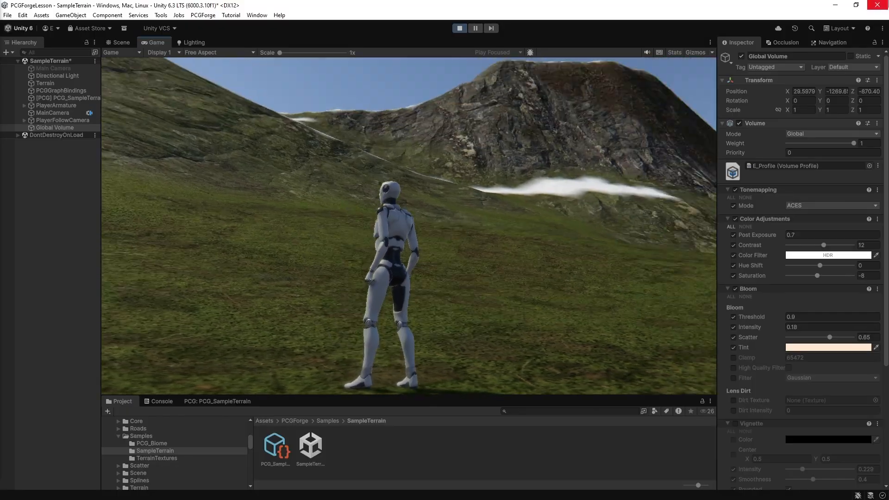
pyautogui.press('w')
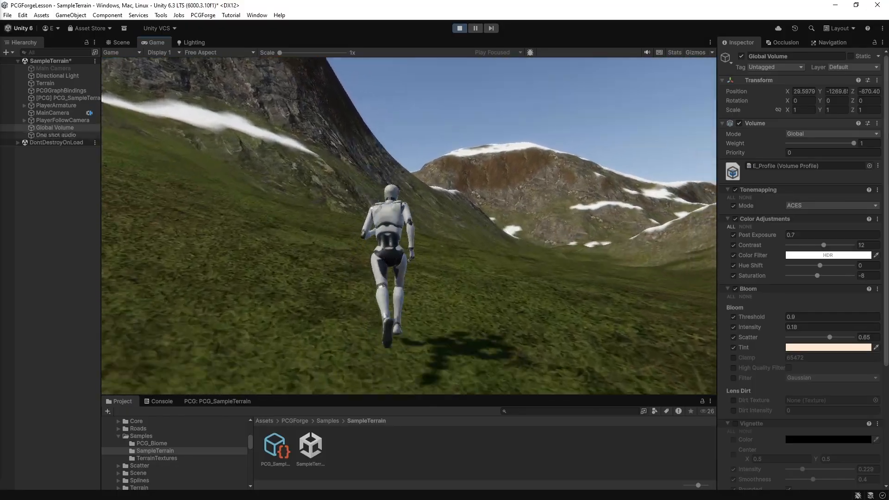
pyautogui.press('Escape')
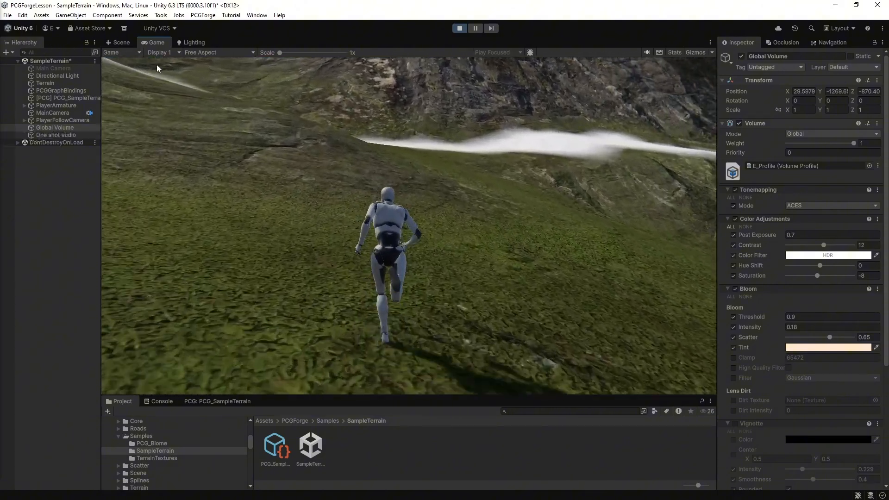
pyautogui.press('a')
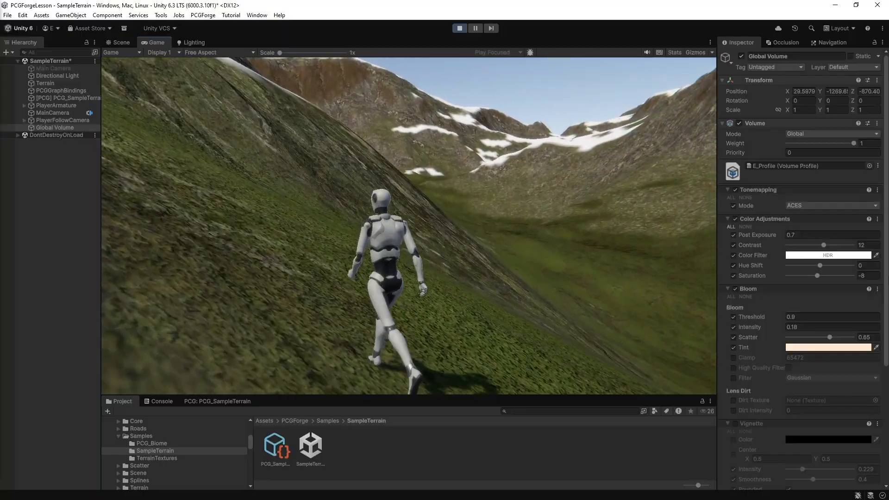
pyautogui.press('w')
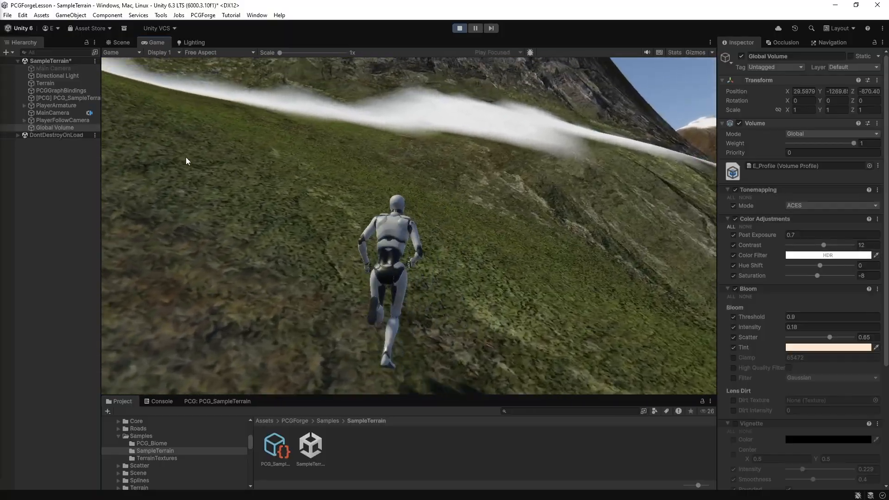